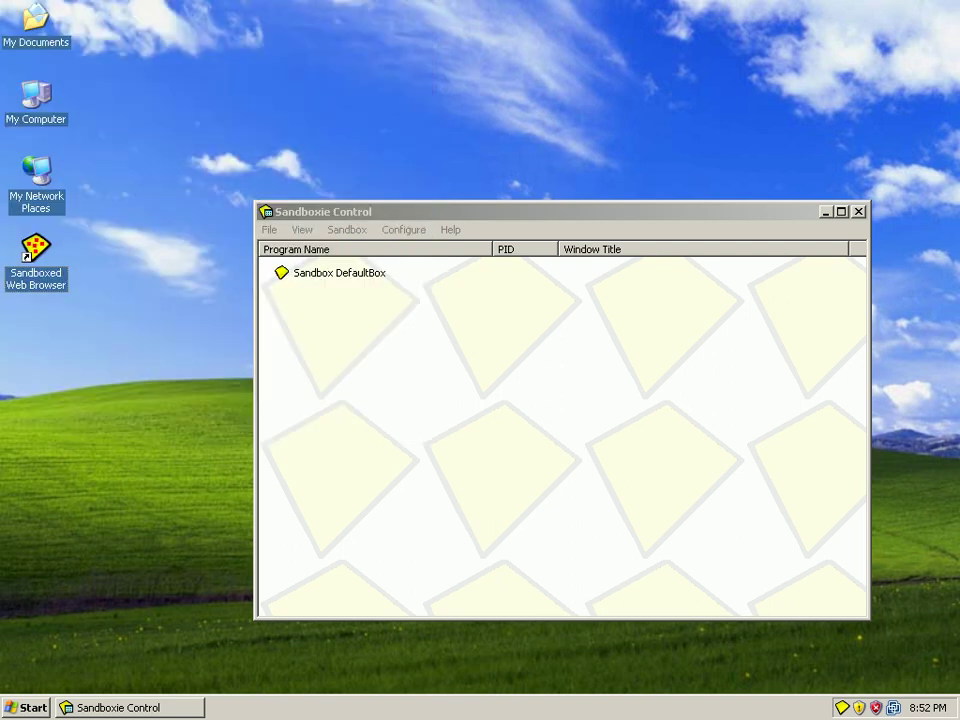
{"action": "double_click", "coordinate": [36, 250]}
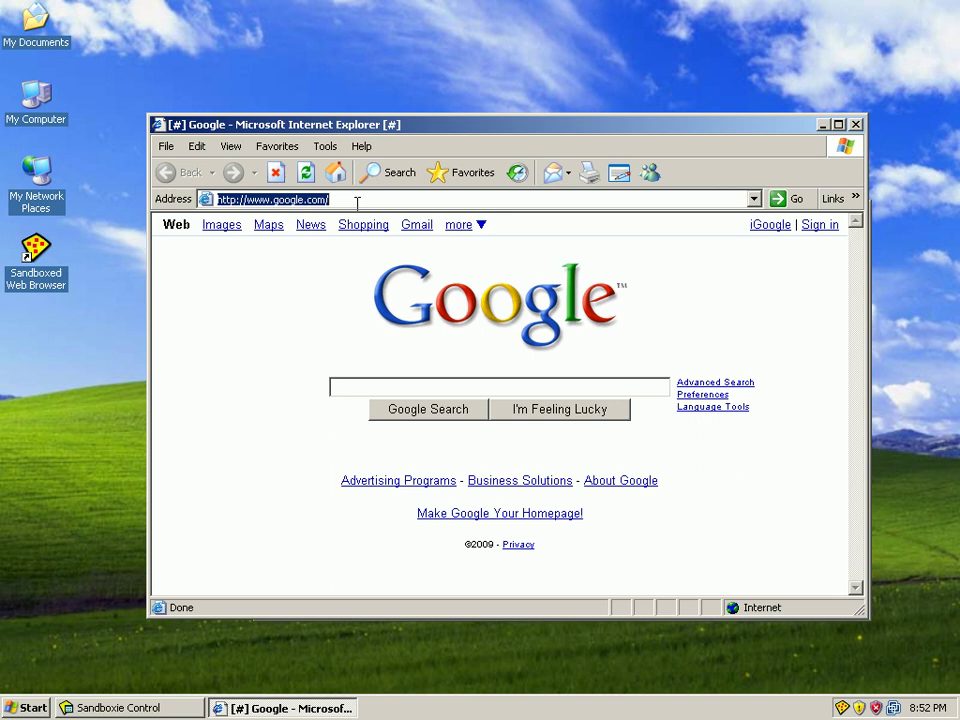
{"action": "type", "text": "http://novirus.com.ua"}
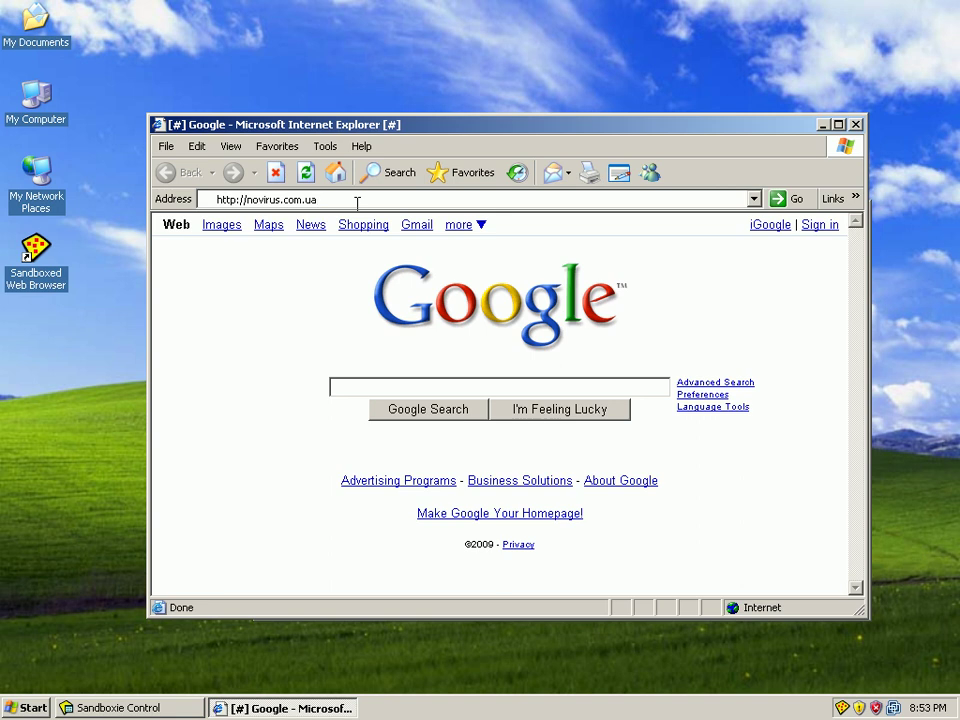
{"action": "key", "text": "Return"}
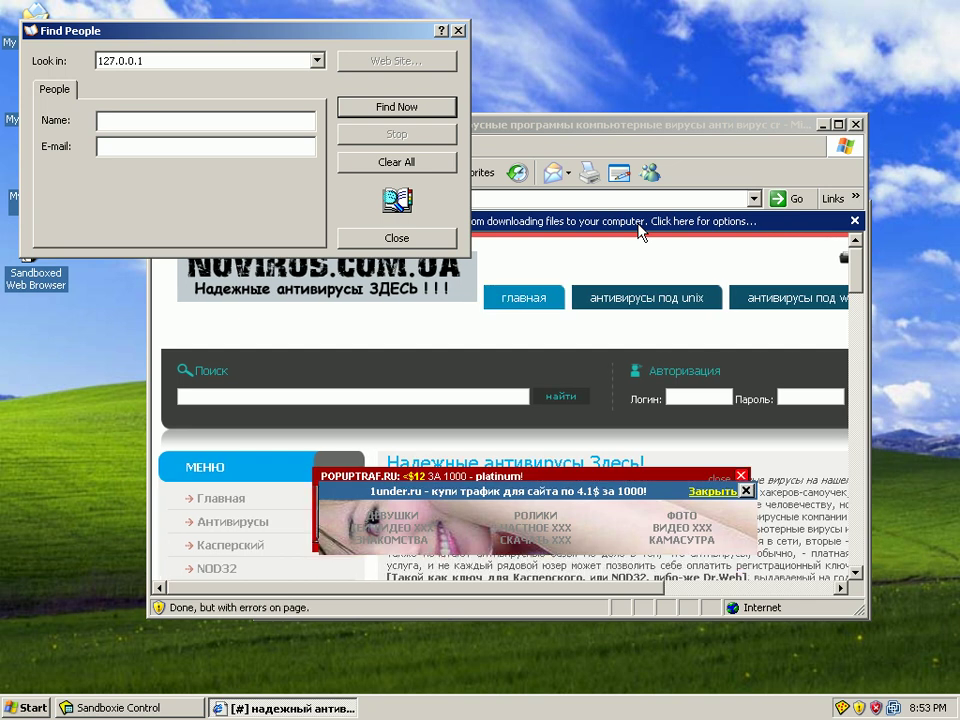
Terminate all programs in Sandboxie Control's DefaultBox, confirming with Yes.
{"action": "left_click", "coordinate": [178, 709]}
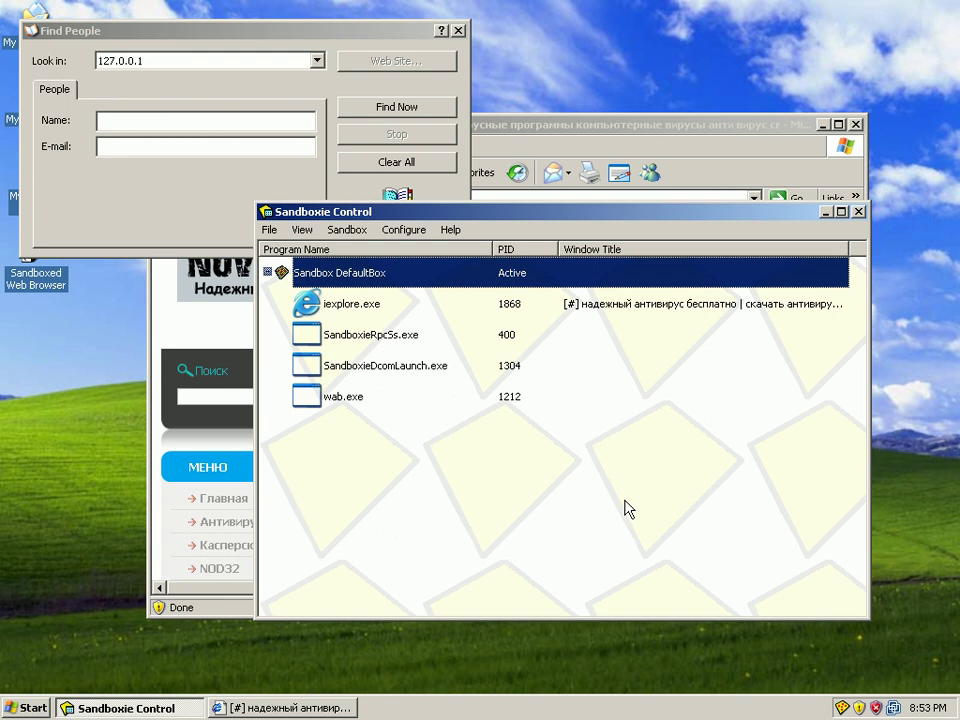
{"action": "right_click", "coordinate": [333, 272]}
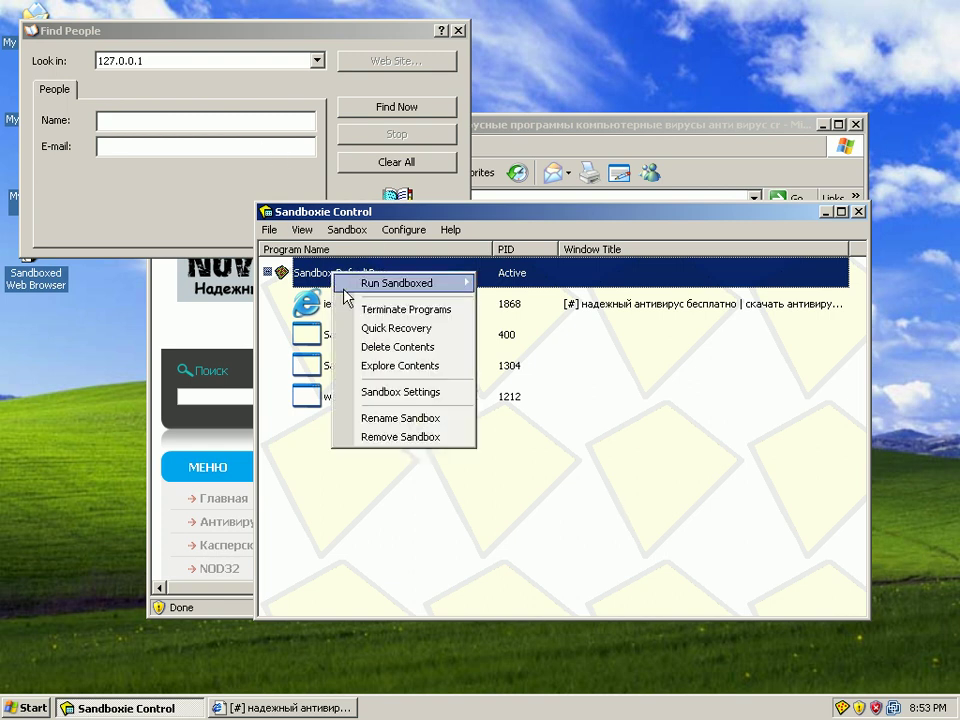
{"action": "left_click", "coordinate": [380, 309]}
{"action": "left_click", "coordinate": [505, 440]}
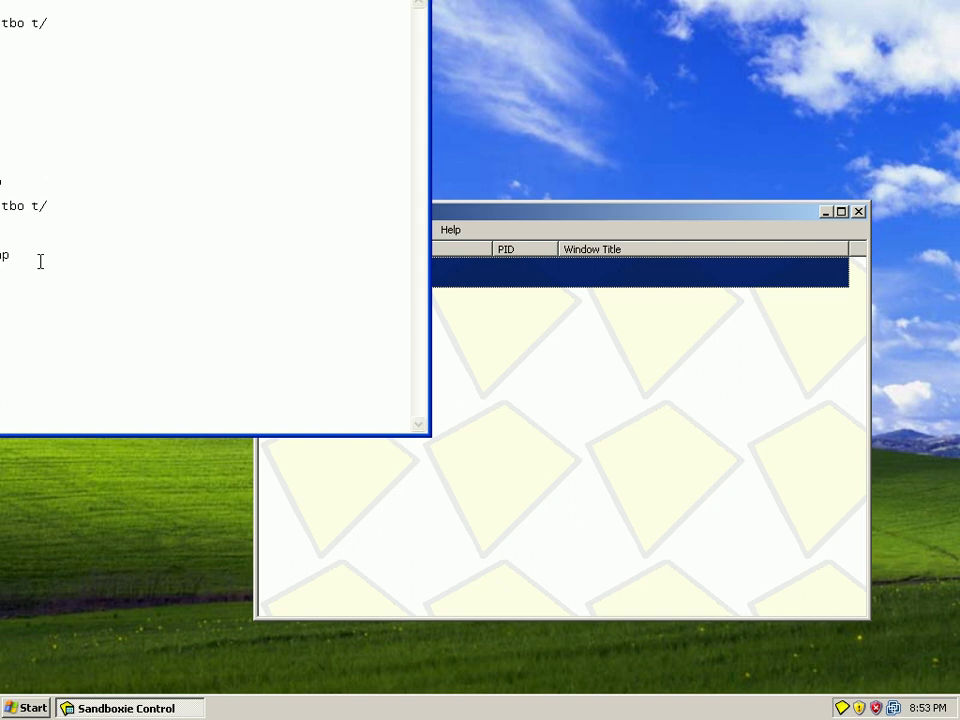
Open the suspicious forum.php link in a freshly launched sandboxed browser.
{"action": "double_click", "coordinate": [4, 255]}
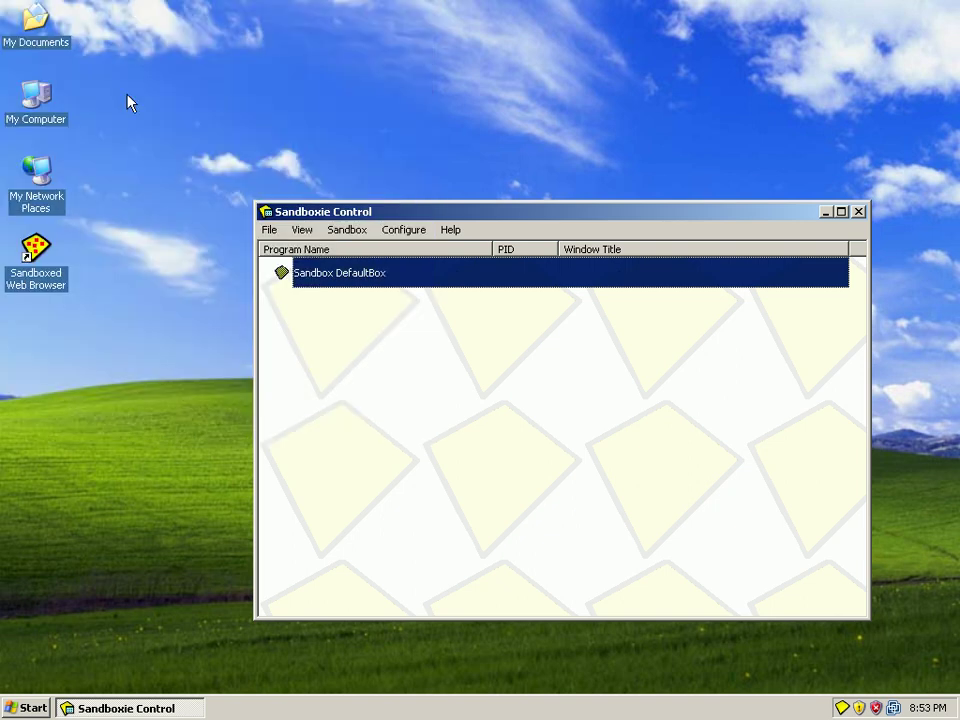
{"action": "double_click", "coordinate": [47, 262]}
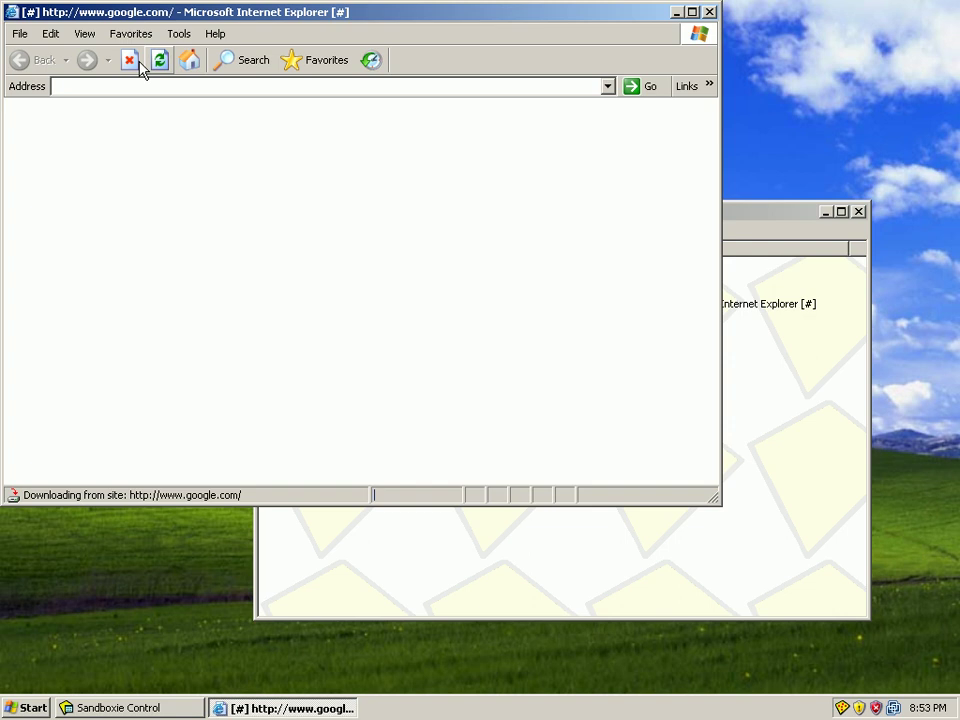
{"action": "type", "text": "http://analytics.google.com.server.main.updates.25-com.cn/support.cn/forum.php"}
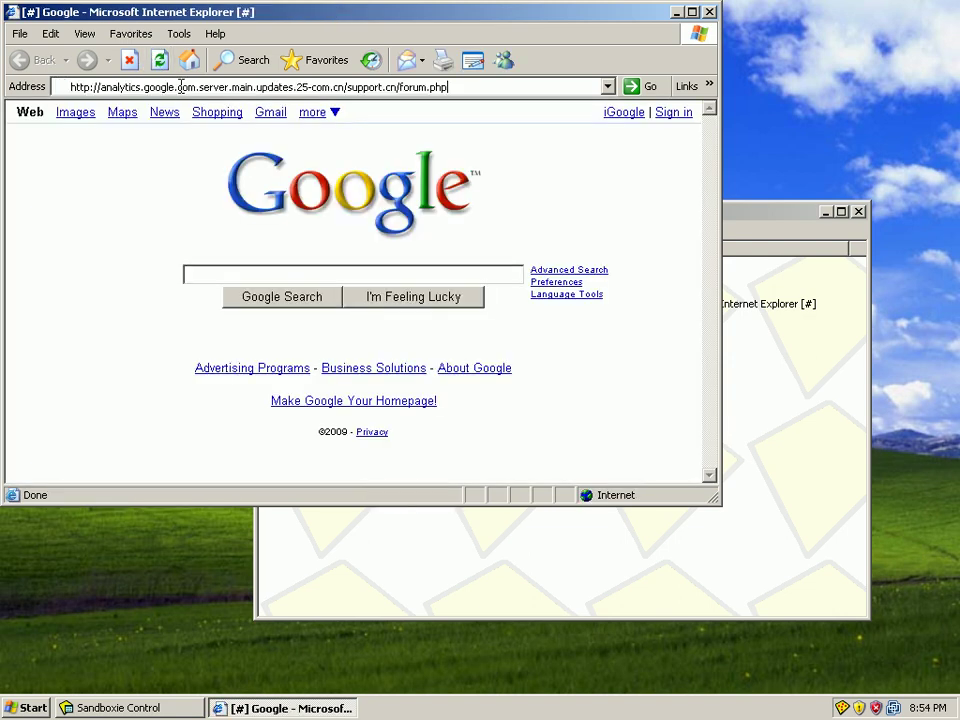
{"action": "key", "text": "Return"}
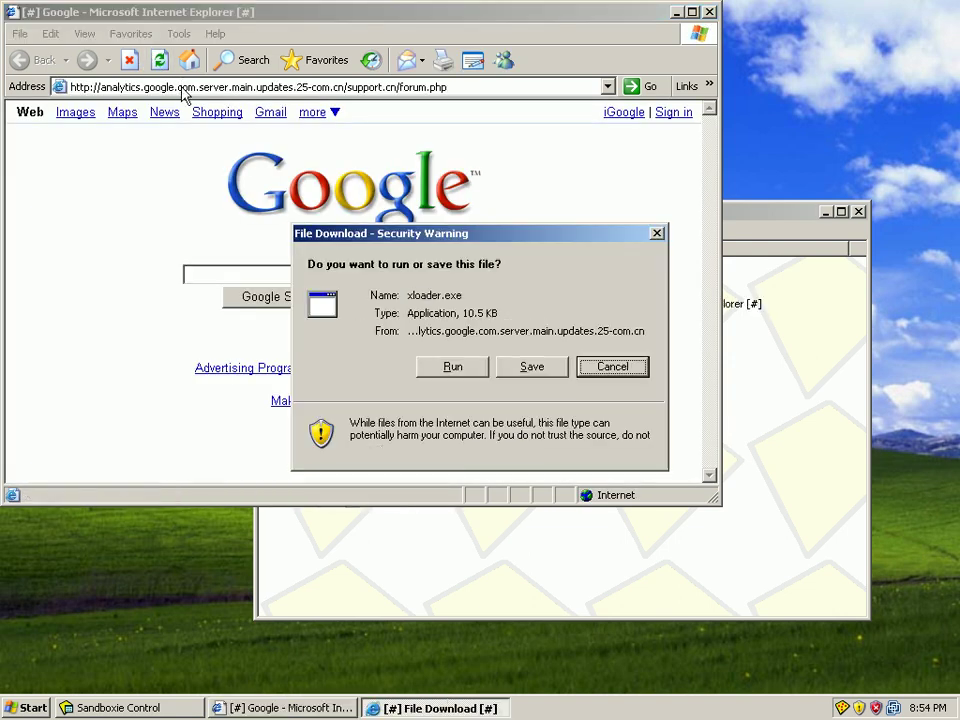
Run the downloaded xloader.exe past both warnings and check Sandboxie Control.
{"action": "left_click", "coordinate": [476, 372]}
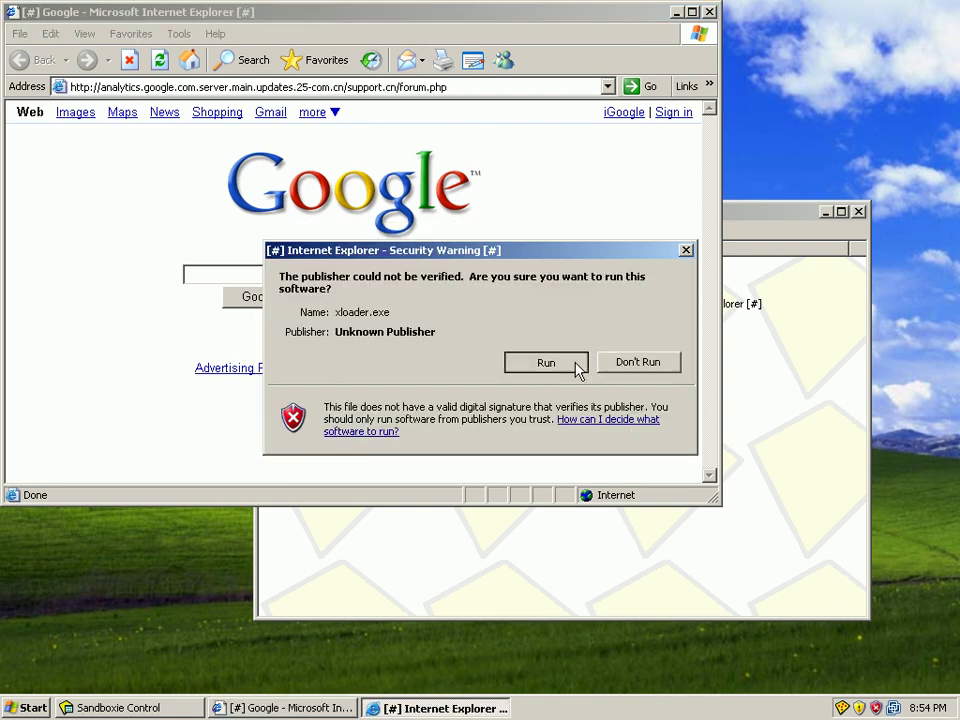
{"action": "left_click", "coordinate": [572, 366]}
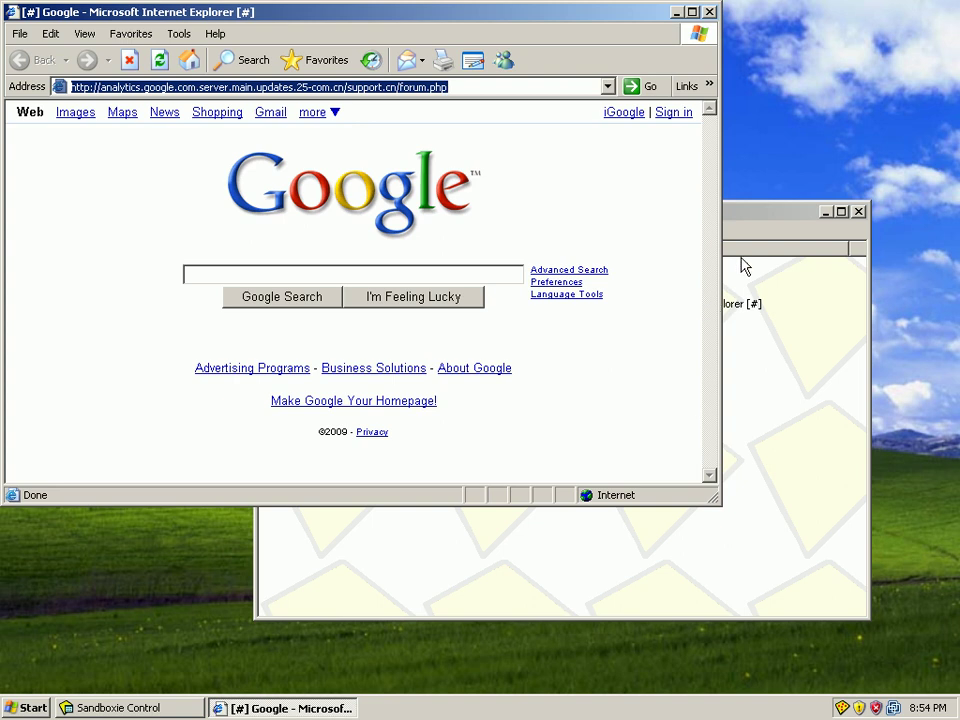
{"action": "left_click", "coordinate": [768, 236]}
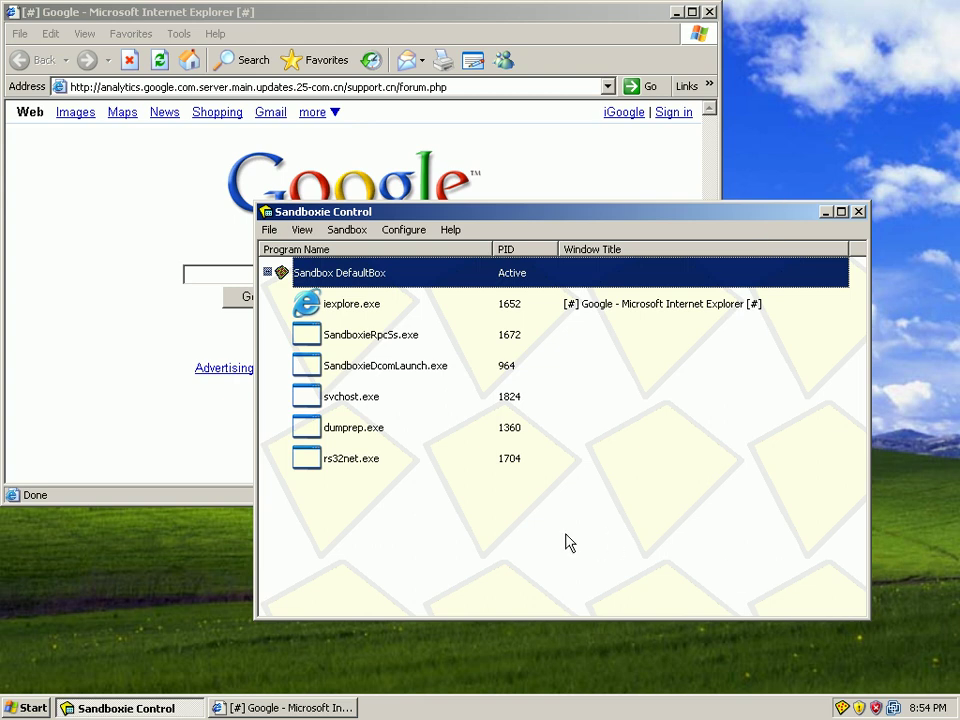
Inspect rs32net.exe's file and registry resource access settings, then cancel without changes.
{"action": "right_click", "coordinate": [331, 460]}
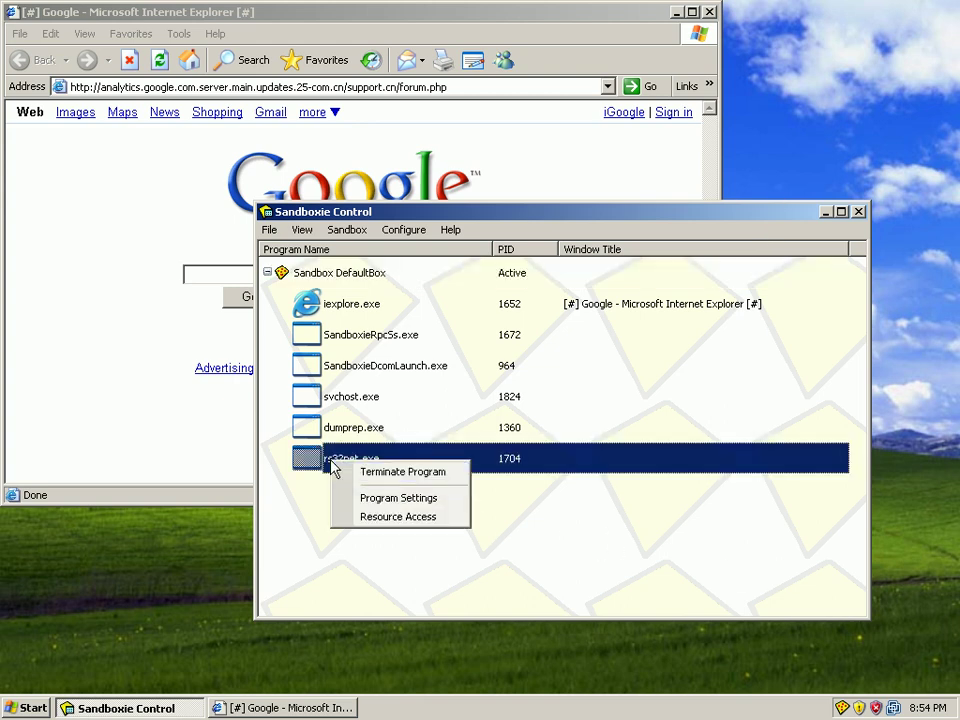
{"action": "left_click", "coordinate": [378, 517]}
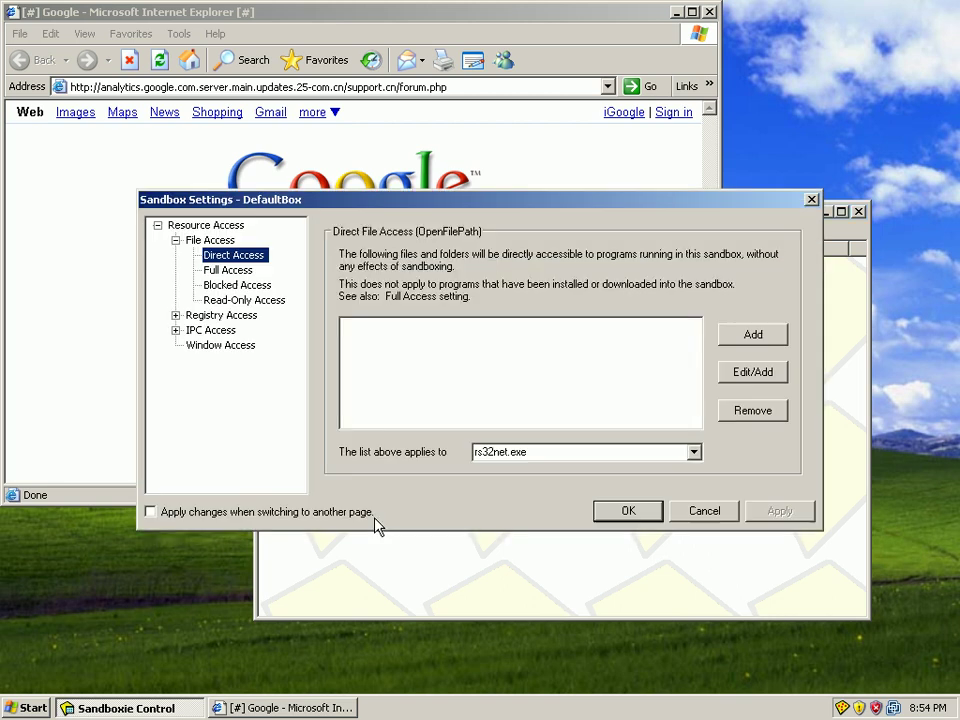
{"action": "left_click", "coordinate": [230, 272]}
{"action": "left_click", "coordinate": [176, 315]}
{"action": "left_click", "coordinate": [195, 316]}
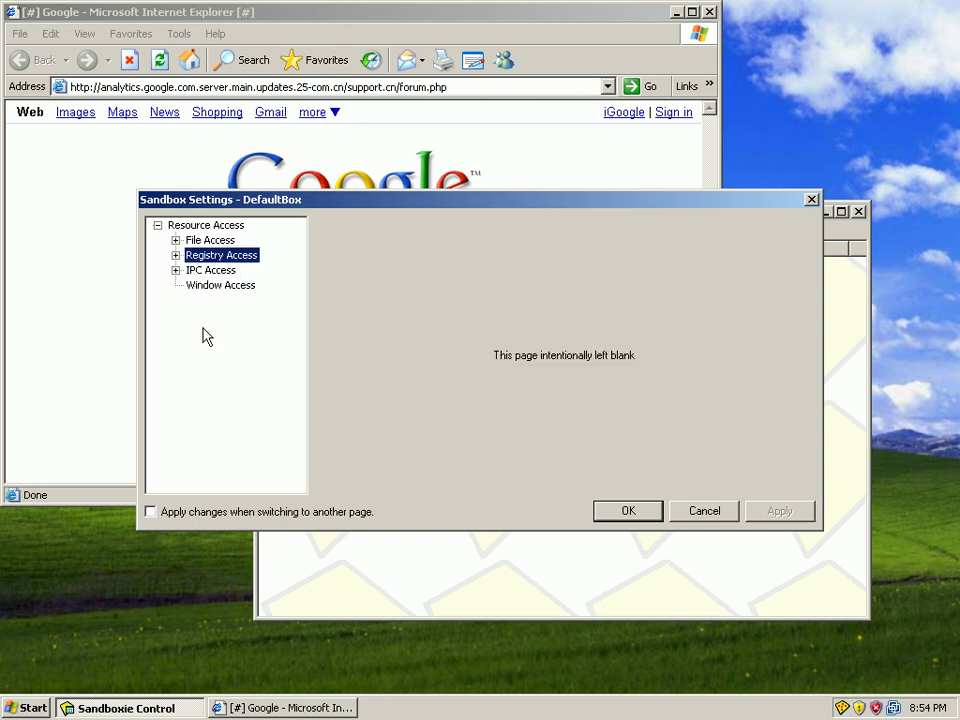
{"action": "left_click", "coordinate": [176, 255]}
{"action": "left_click", "coordinate": [176, 255]}
{"action": "left_click", "coordinate": [176, 255]}
{"action": "left_click", "coordinate": [233, 270]}
{"action": "left_click", "coordinate": [237, 285]}
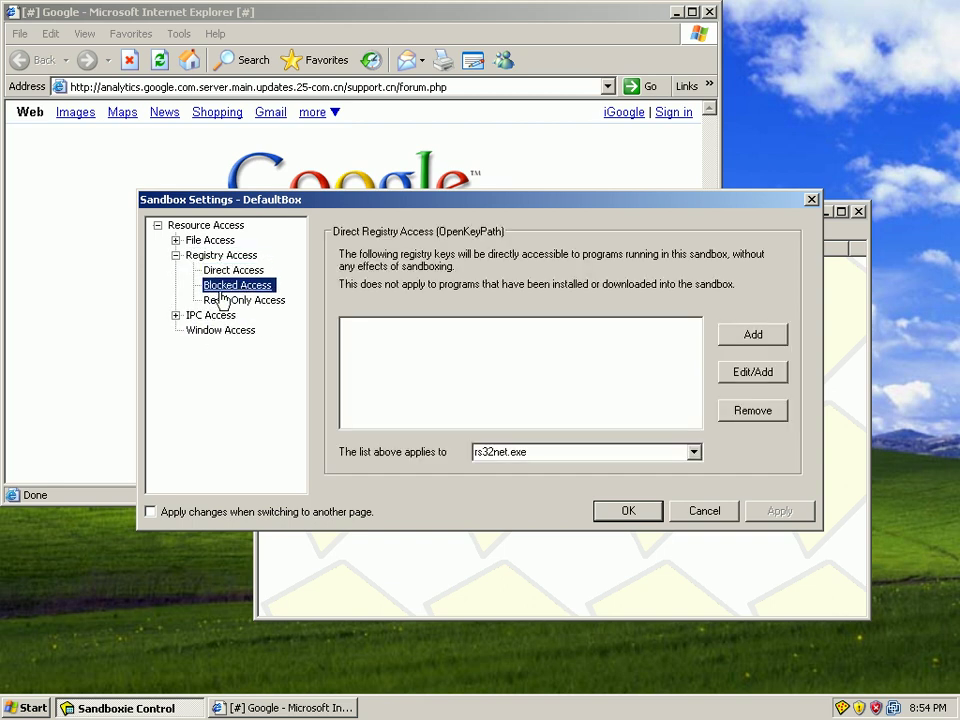
{"action": "left_click", "coordinate": [703, 511]}
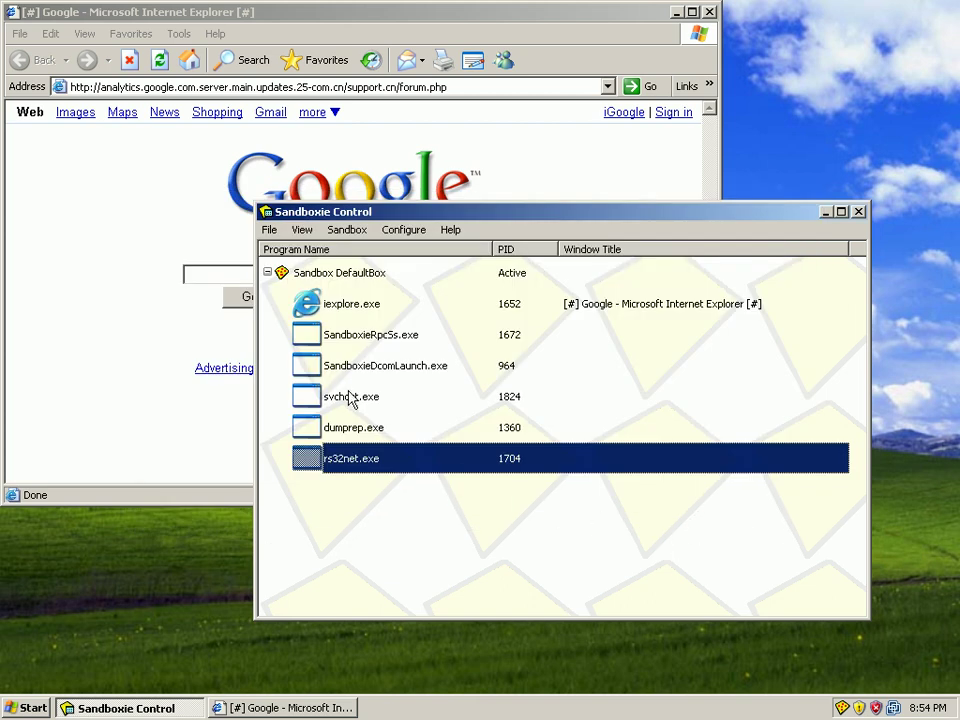
Terminate all DefaultBox programs and confirm with Yes.
{"action": "left_click", "coordinate": [314, 273]}
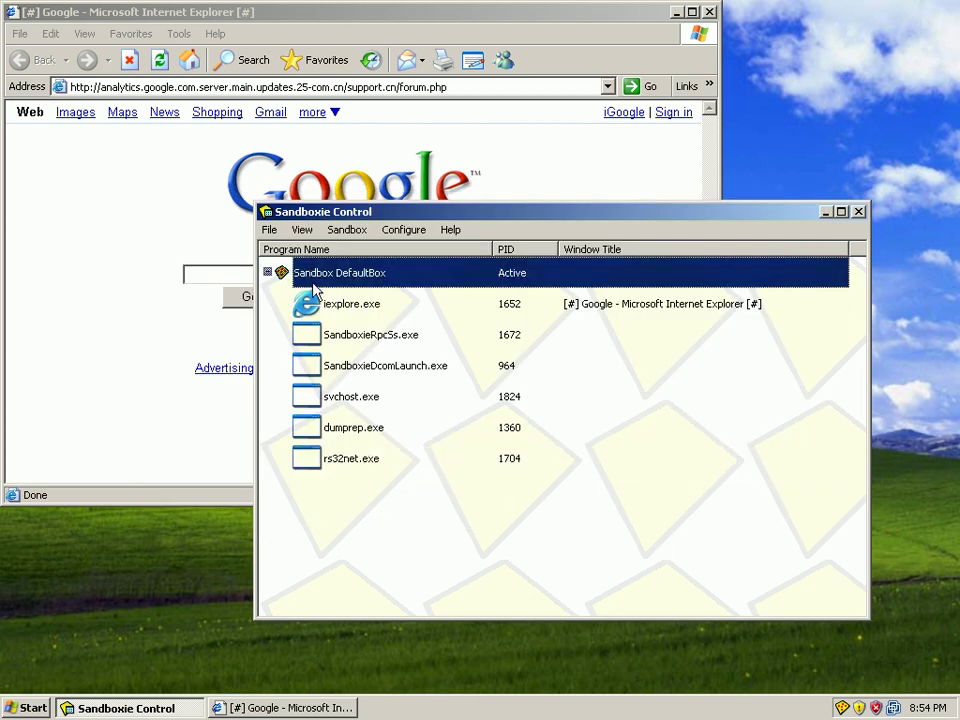
{"action": "right_click", "coordinate": [375, 282]}
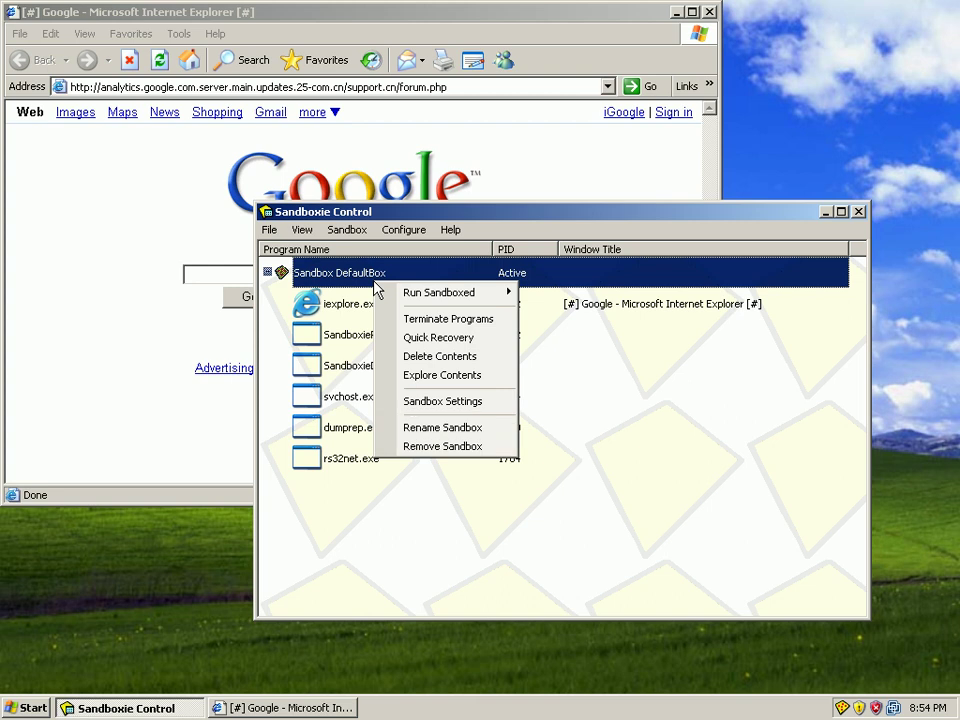
{"action": "left_click", "coordinate": [410, 320]}
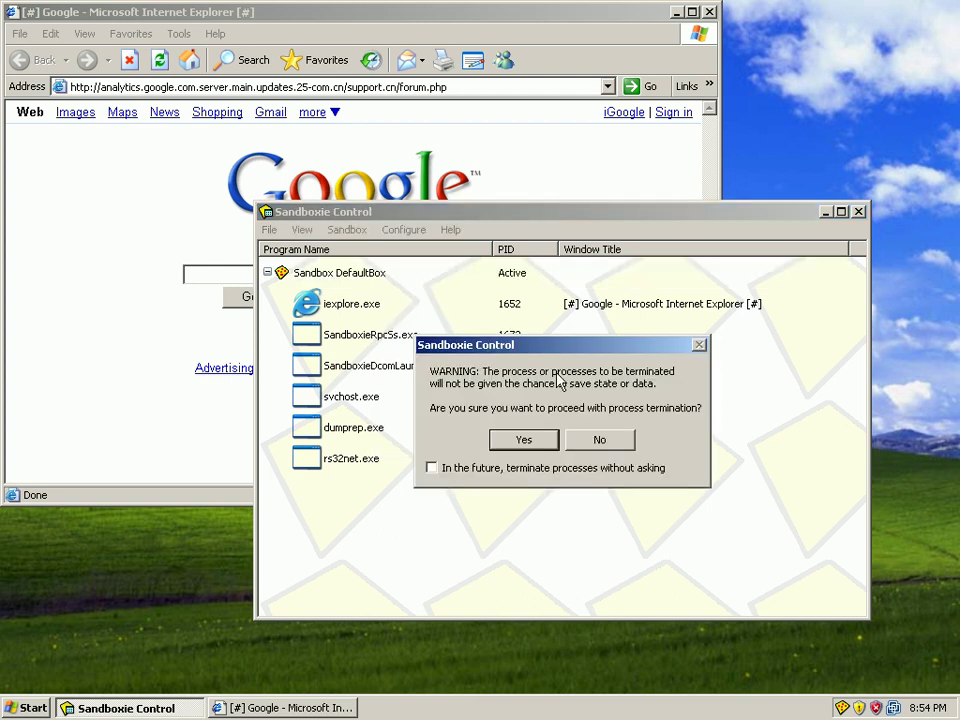
{"action": "left_click", "coordinate": [540, 440]}
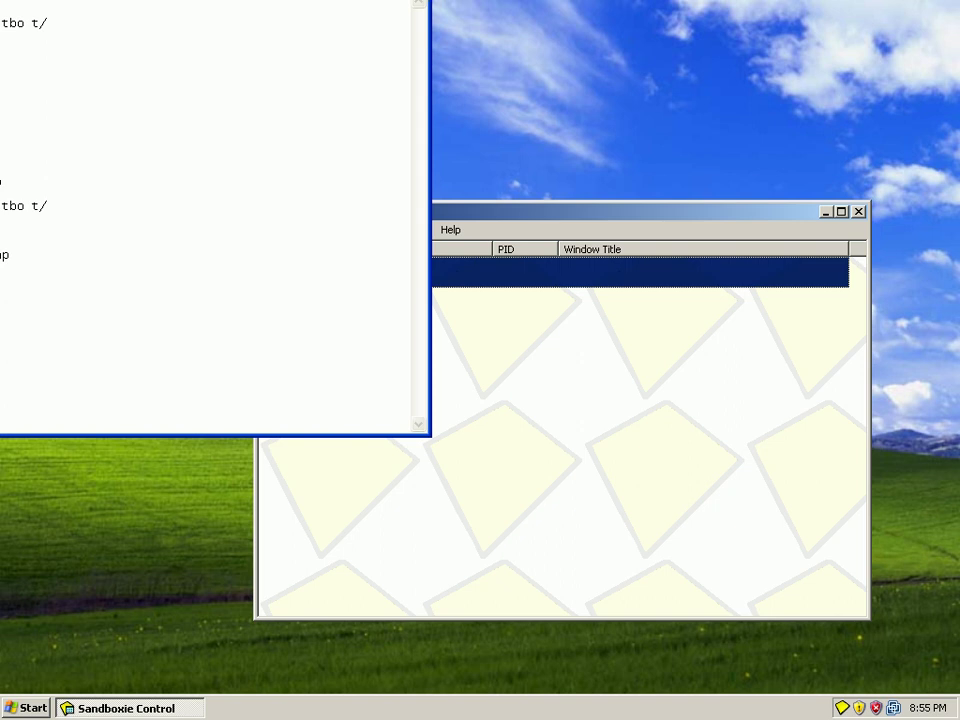
In a new sandboxed browser, load the exclusivemovie.1040.exe link and run it past both warnings.
{"action": "double_click", "coordinate": [35, 252]}
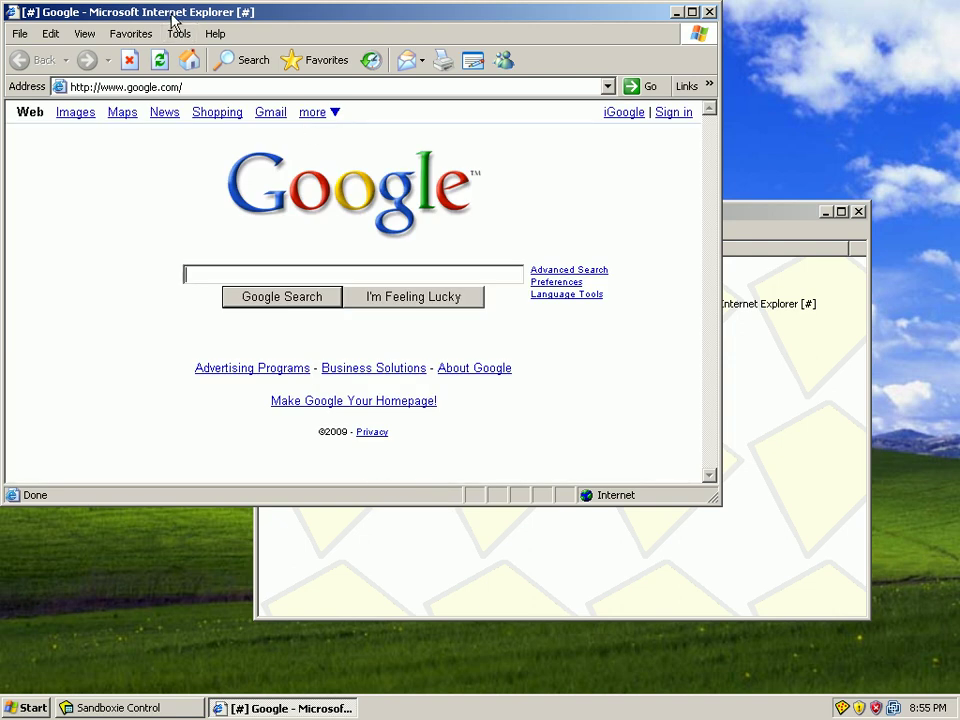
{"action": "left_click_drag", "start_coordinate": [172, 18], "coordinate": [287, 120]}
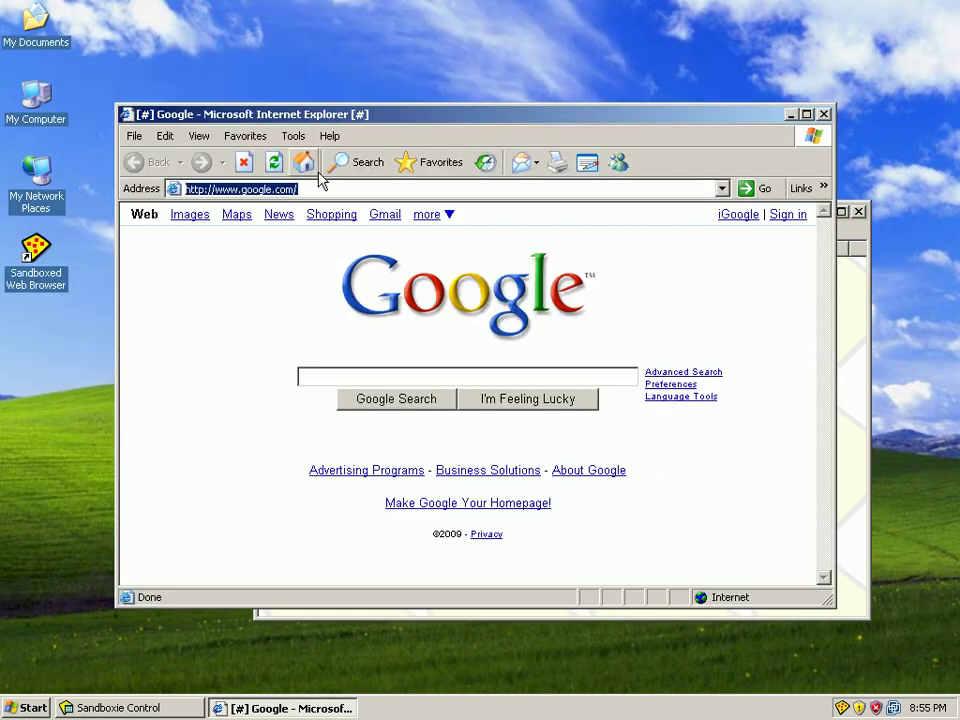
{"action": "key", "text": "ctrl+v"}
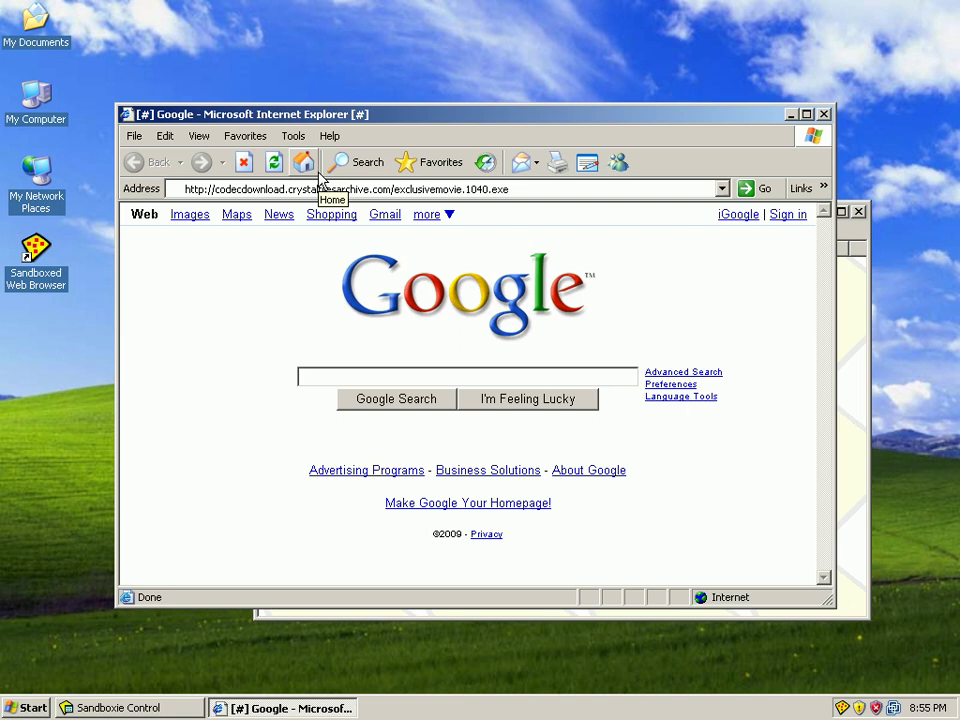
{"action": "key", "text": "Return"}
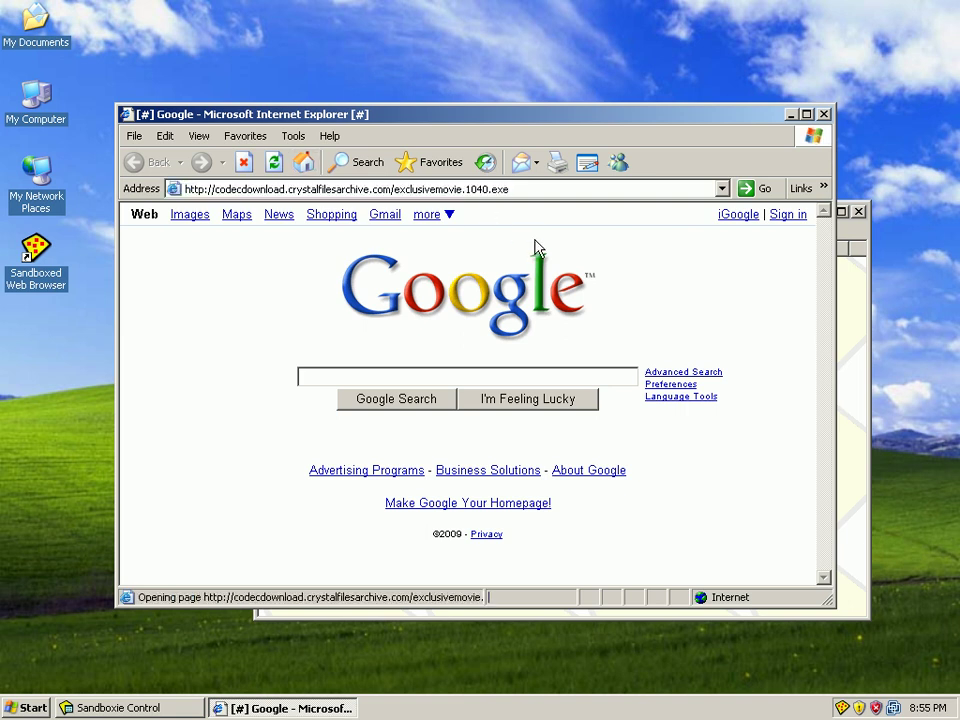
{"action": "left_click", "coordinate": [461, 372]}
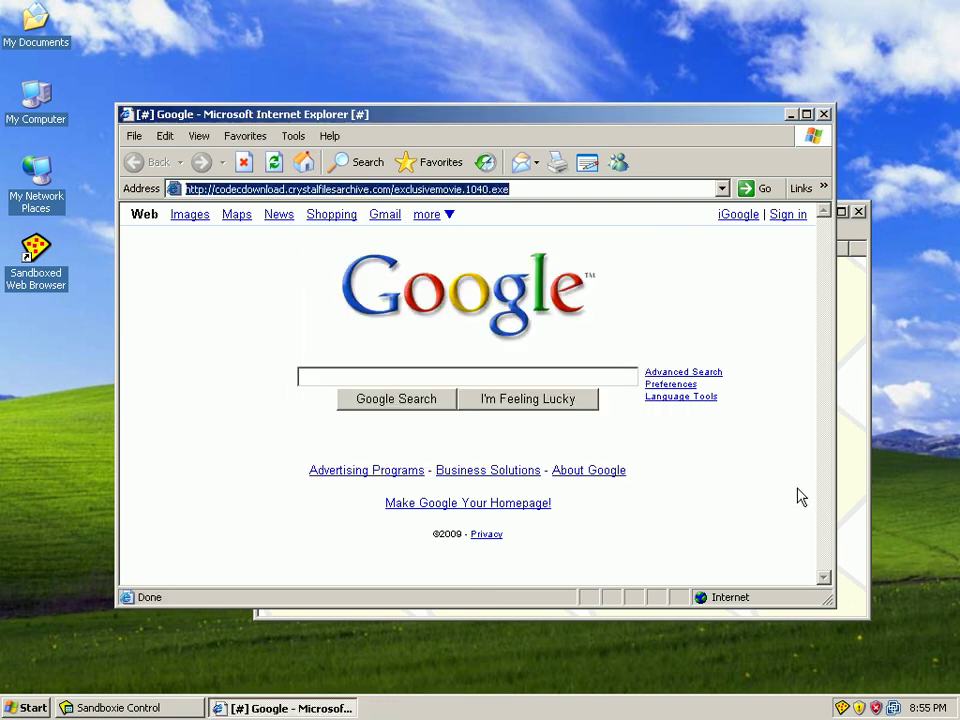
{"action": "left_click", "coordinate": [519, 336]}
Terminate yyy9200.exe, ~tmpa.exe, TdMY6qFn.exe, ~tmpd.exe and iexplore.exe via DefaultBox's Terminate Programs.
{"action": "left_click", "coordinate": [868, 468]}
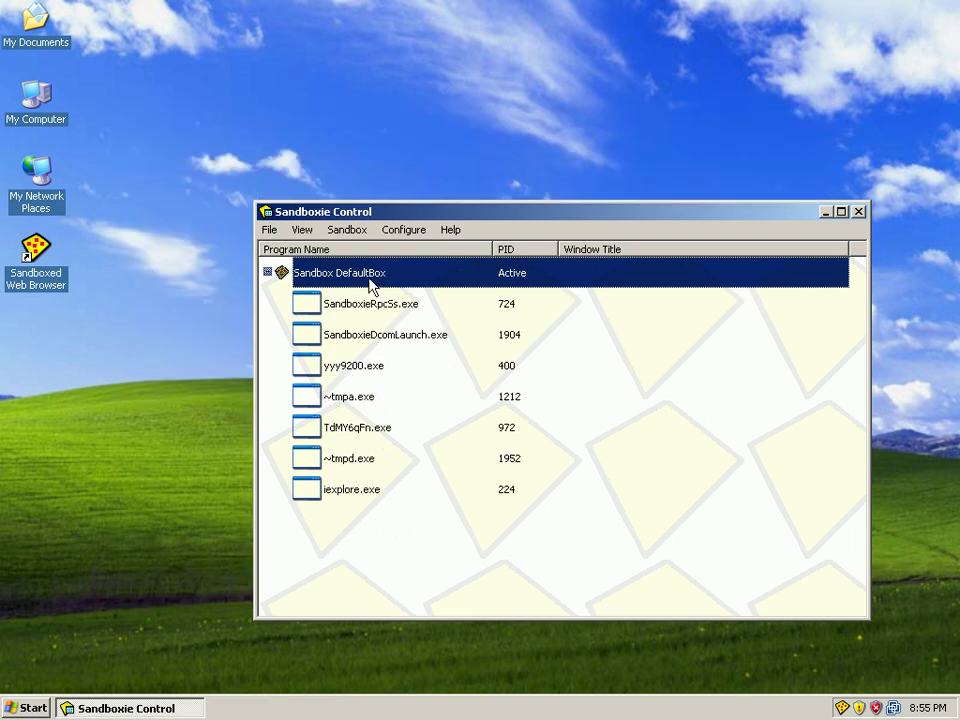
{"action": "right_click", "coordinate": [368, 283]}
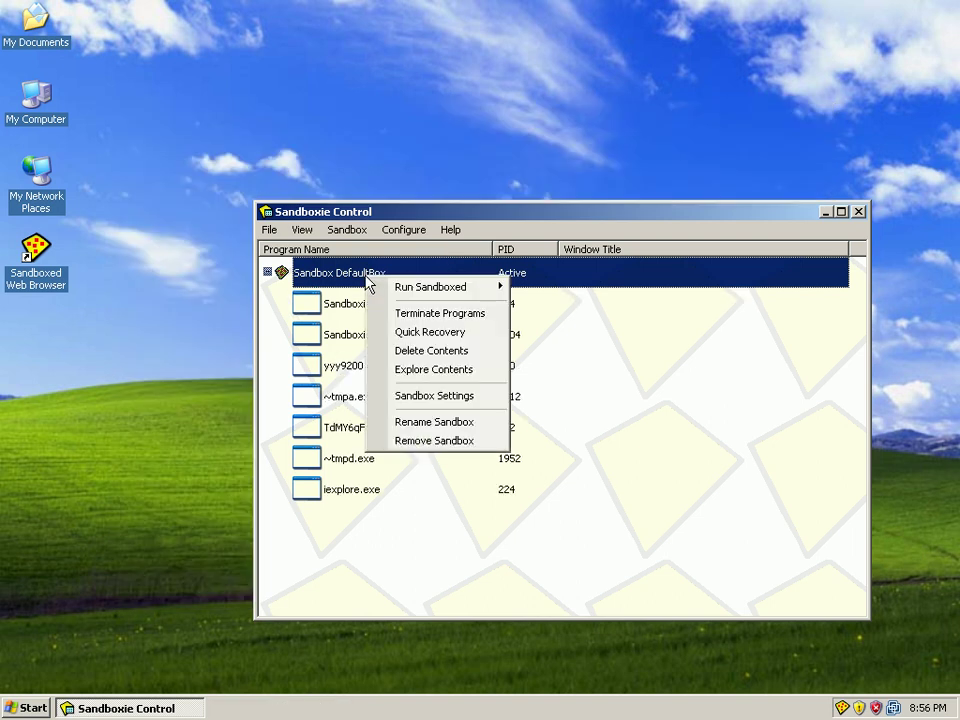
{"action": "left_click", "coordinate": [459, 314]}
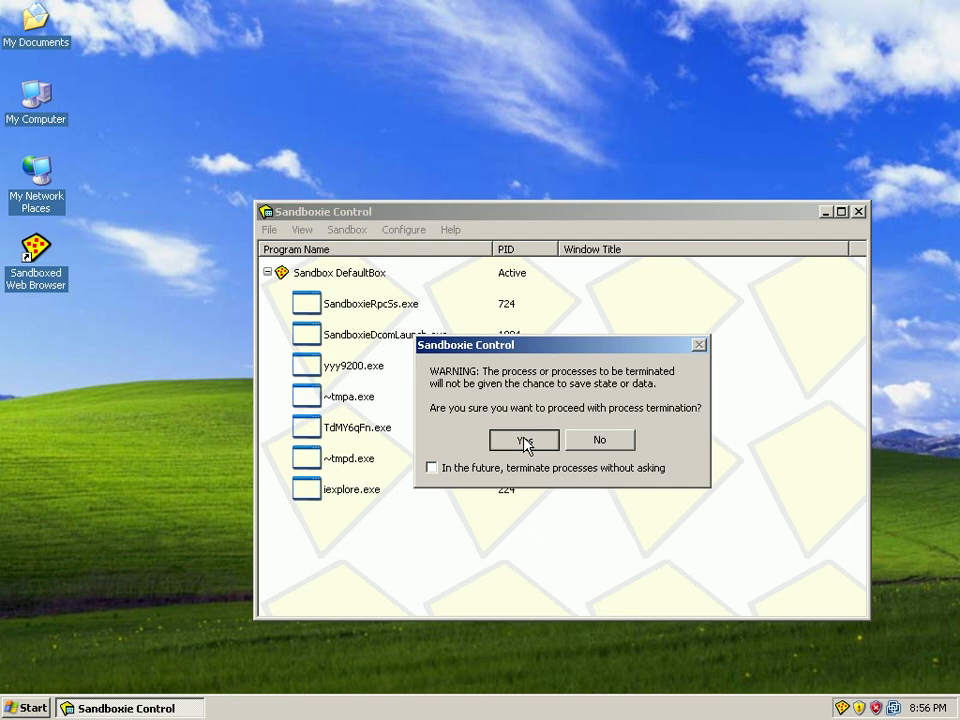
{"action": "left_click", "coordinate": [524, 442]}
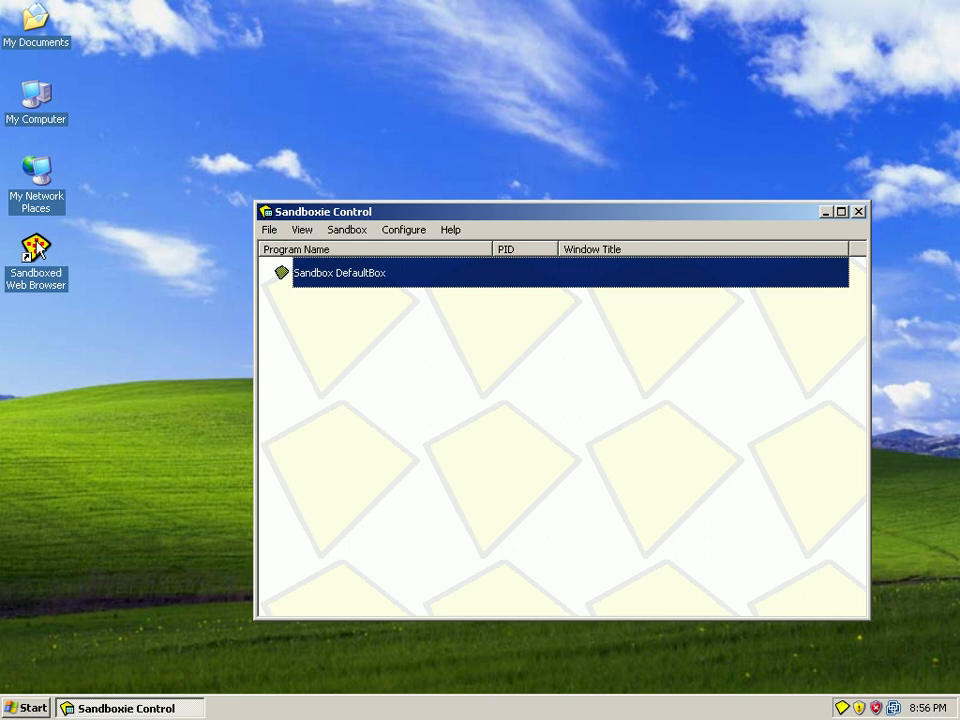
{"action": "double_click", "coordinate": [36, 247]}
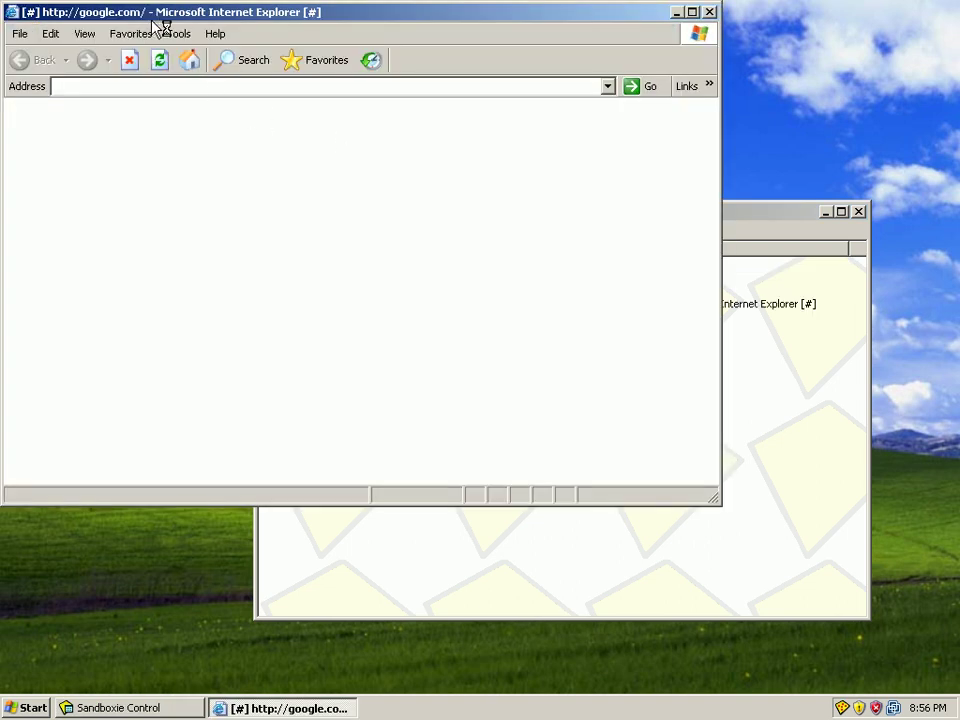
{"action": "left_click_drag", "start_coordinate": [161, 21], "coordinate": [245, 59]}
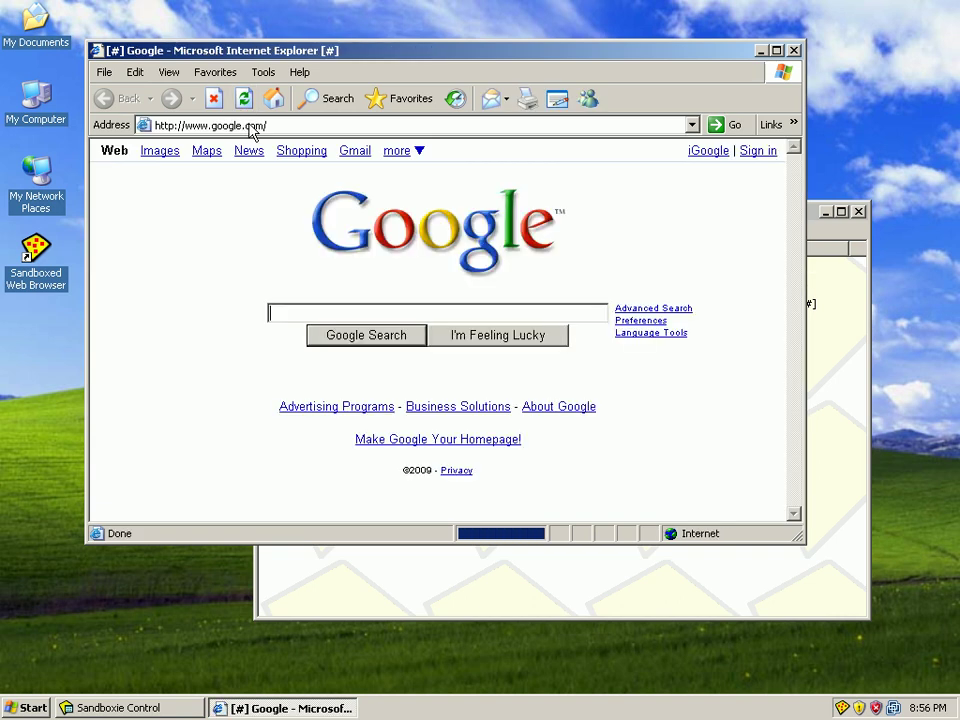
{"action": "type", "text": "http://youryearcard.com"}
{"action": "key", "text": "Return"}
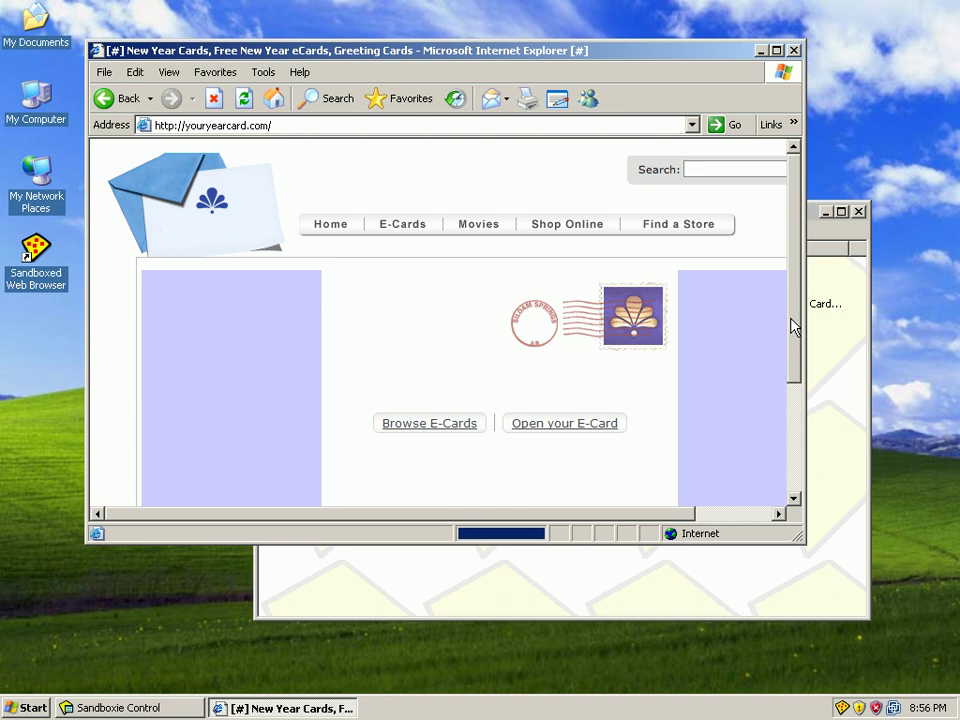
Check the iedw.exe entry and decline sending the IE crash report with Don't Send.
{"action": "left_click", "coordinate": [838, 364]}
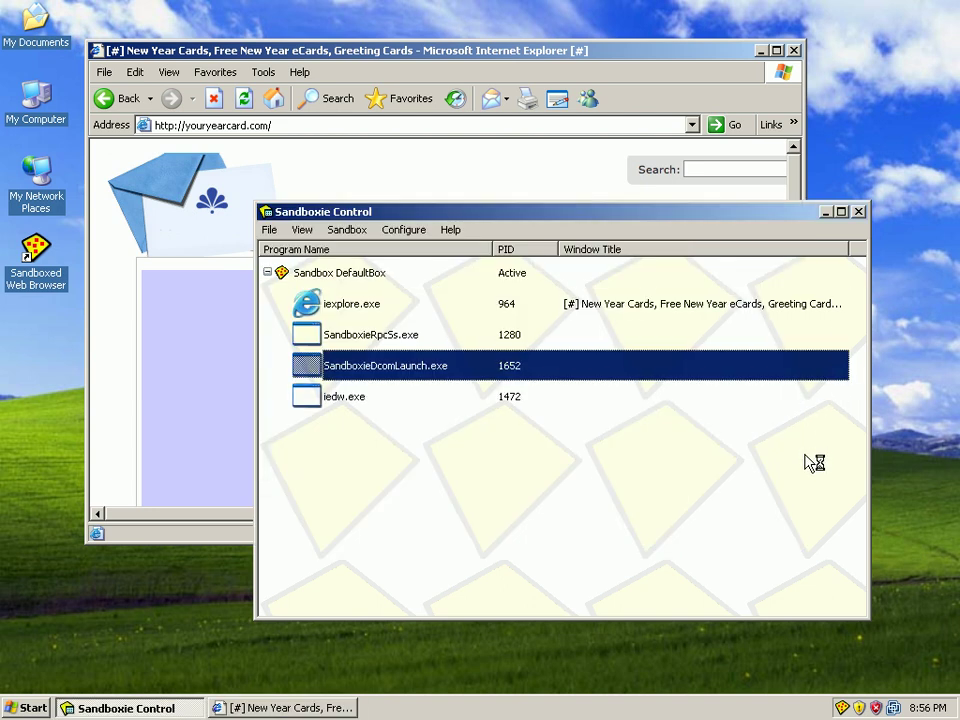
{"action": "left_click", "coordinate": [332, 398]}
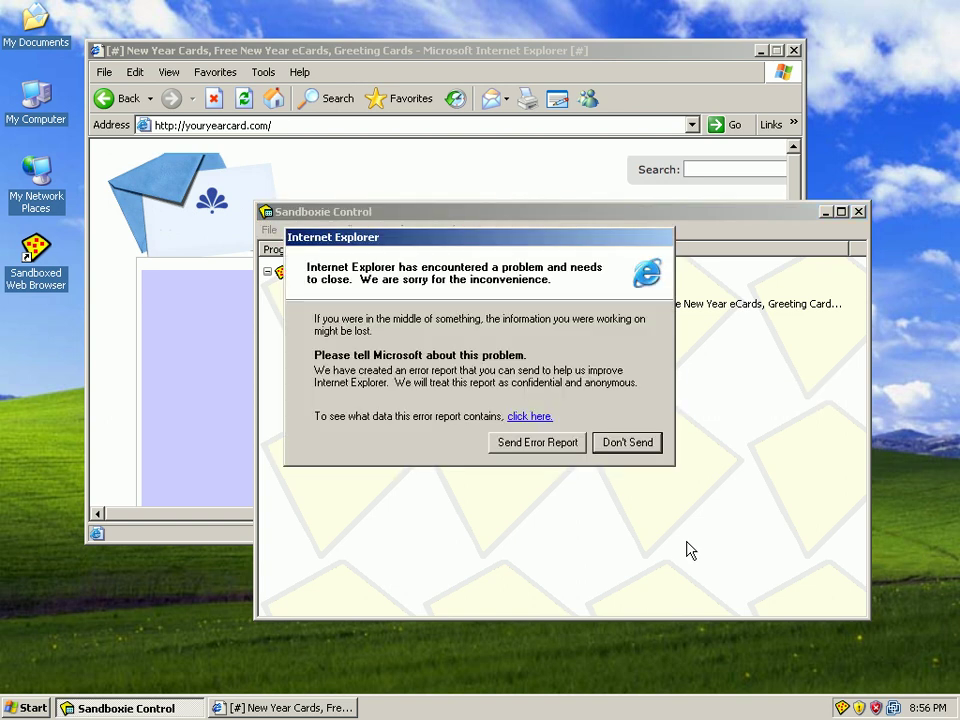
{"action": "left_click", "coordinate": [645, 448]}
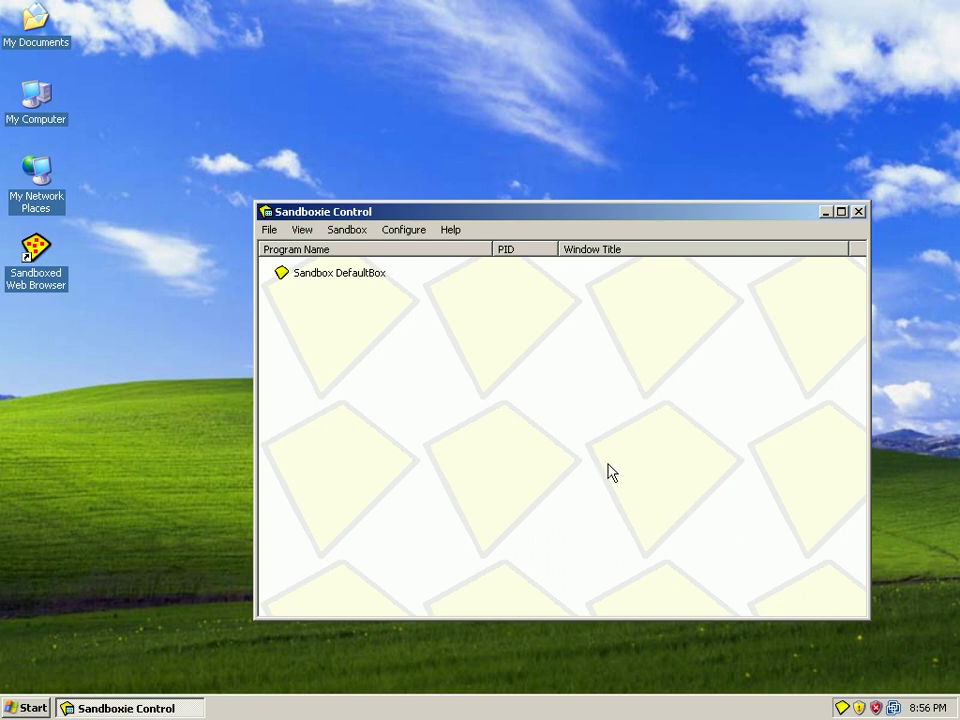
Run Terminate Programs on DefaultBox, acknowledge nothing is left, and launch Task Manager.
{"action": "left_click", "coordinate": [332, 274]}
{"action": "right_click", "coordinate": [332, 274]}
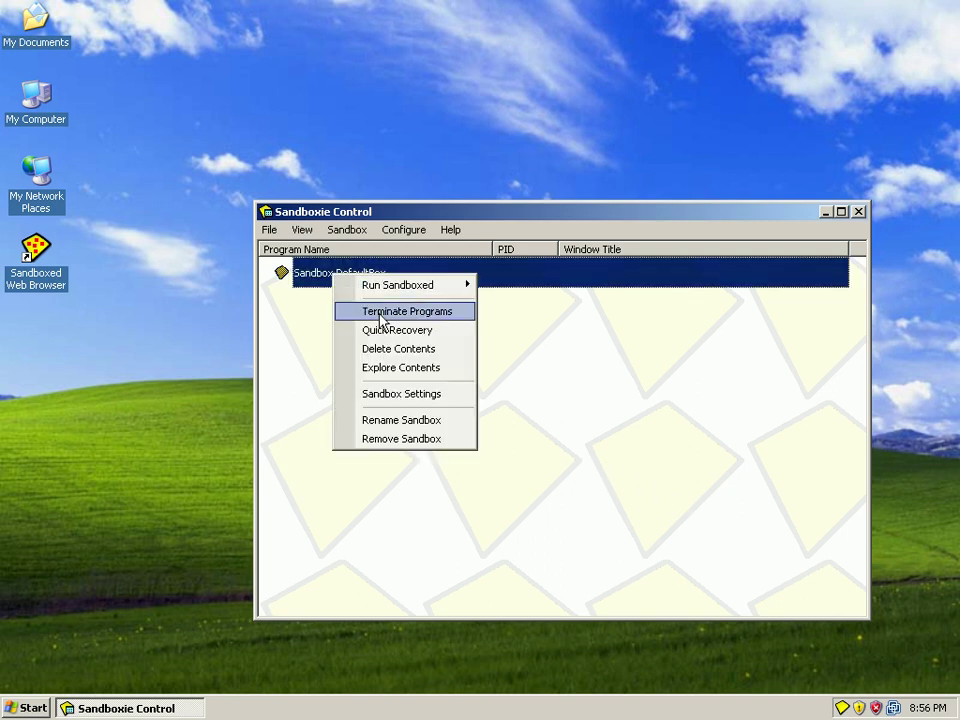
{"action": "left_click", "coordinate": [400, 311]}
{"action": "left_click", "coordinate": [488, 389]}
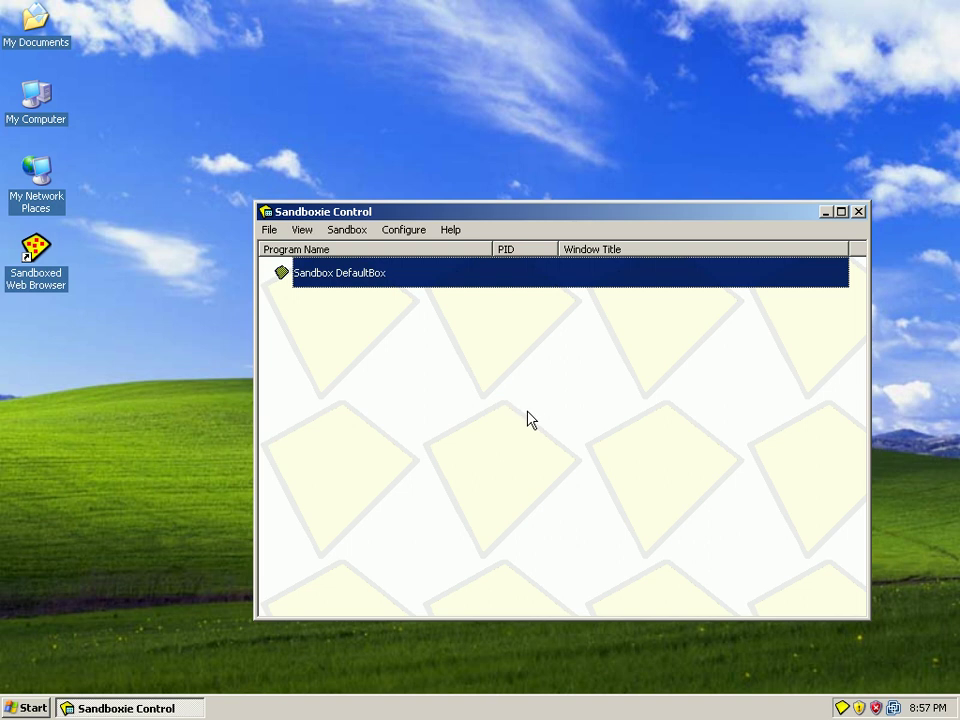
{"action": "right_click", "coordinate": [516, 709]}
{"action": "left_click", "coordinate": [549, 656]}
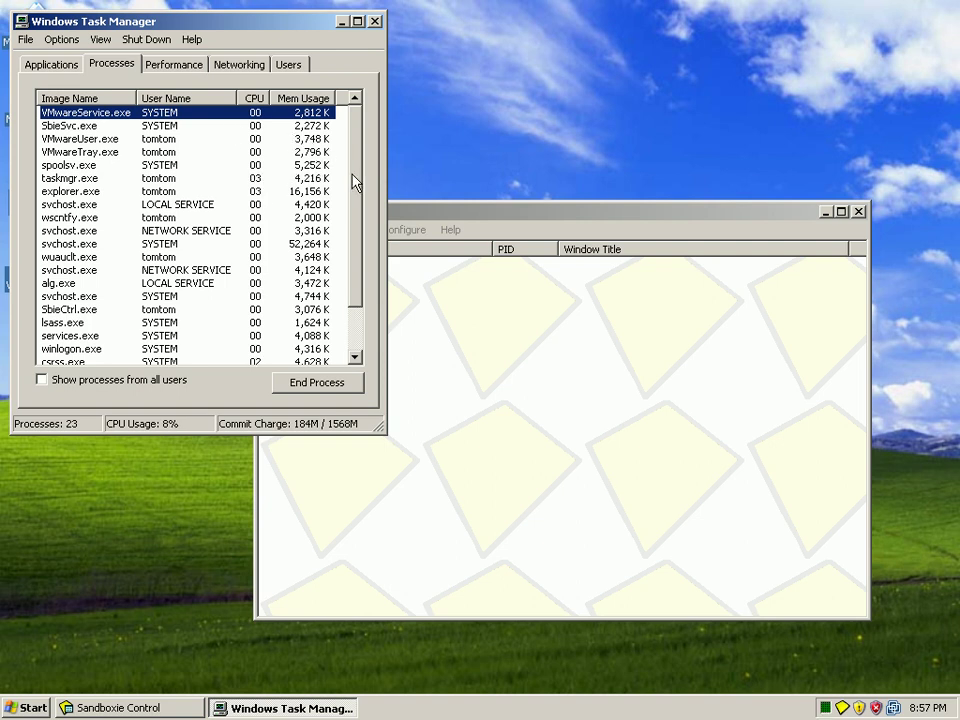
Review Task Manager's 23 running processes for leftover malware, then close it.
{"action": "mouse_move", "coordinate": [358, 170]}
{"action": "left_mouse_down"}
{"action": "mouse_move", "coordinate": [356, 240]}
{"action": "mouse_move", "coordinate": [352, 165]}
{"action": "left_mouse_up"}
{"action": "left_click", "coordinate": [374, 21]}
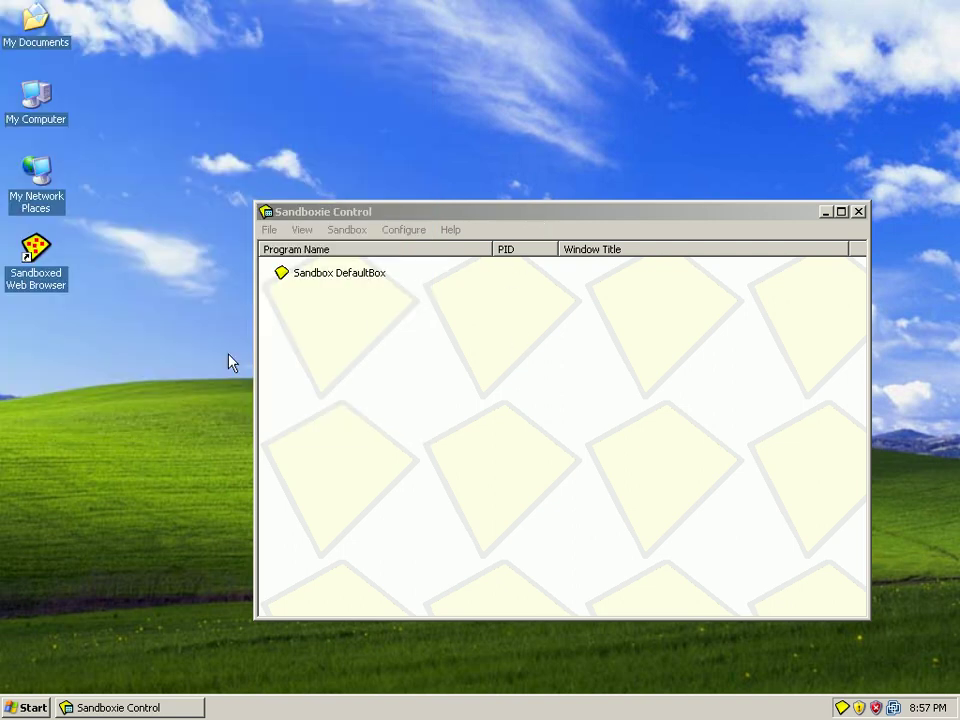
In a new sandboxed browser, load the newtechwork.com exe.php link and cancel its download.
{"action": "double_click", "coordinate": [40, 252]}
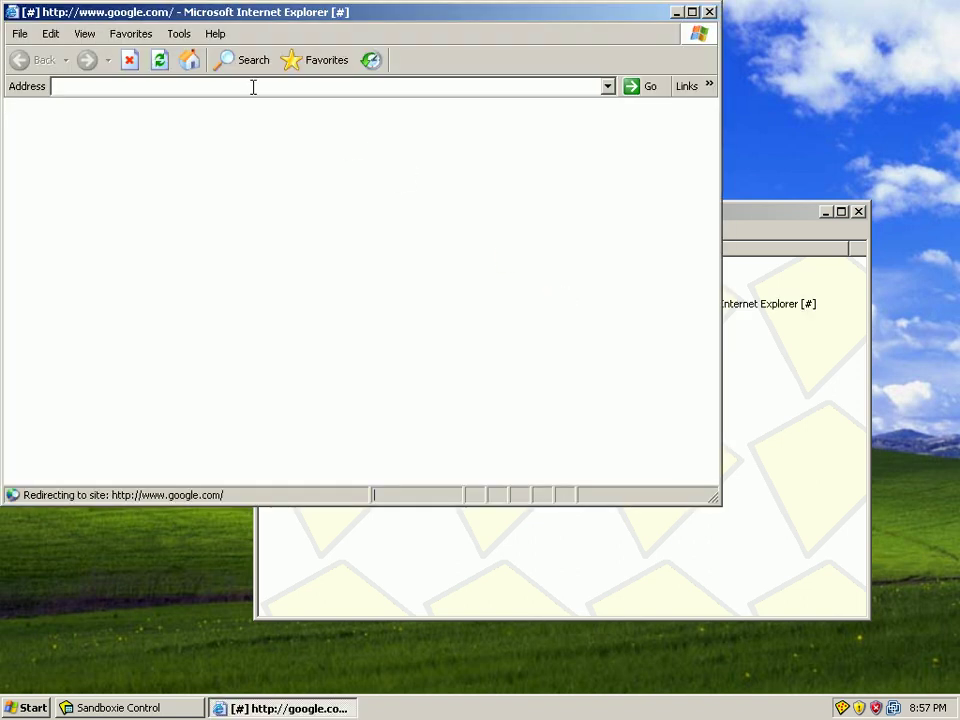
{"action": "left_click", "coordinate": [253, 87]}
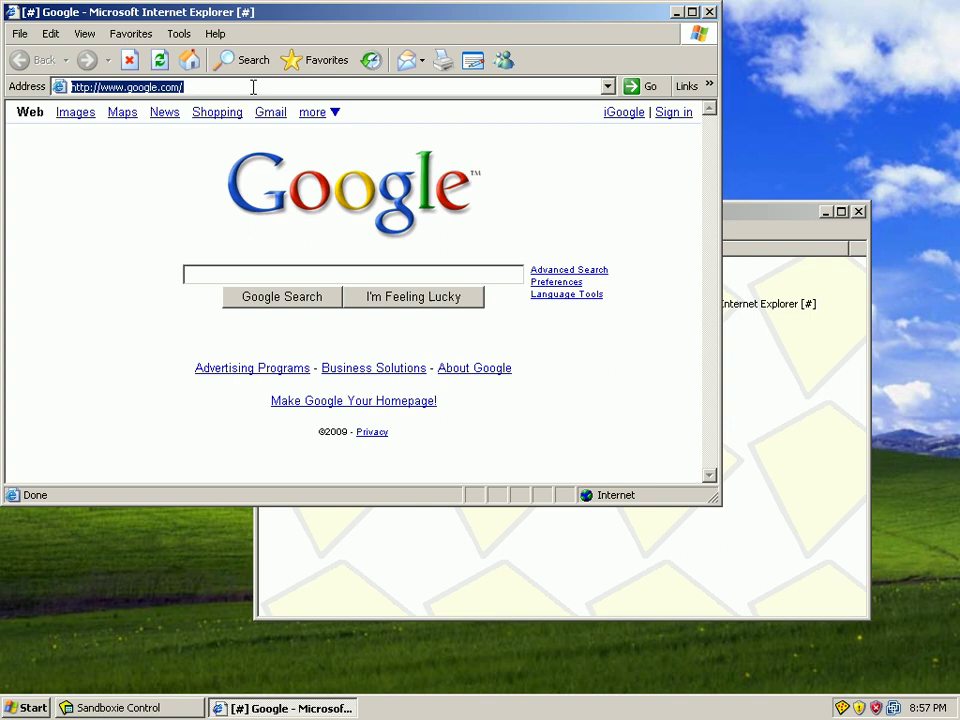
{"action": "type", "text": "http://newtechwork.com/proof/exe.php"}
{"action": "key", "text": "Return"}
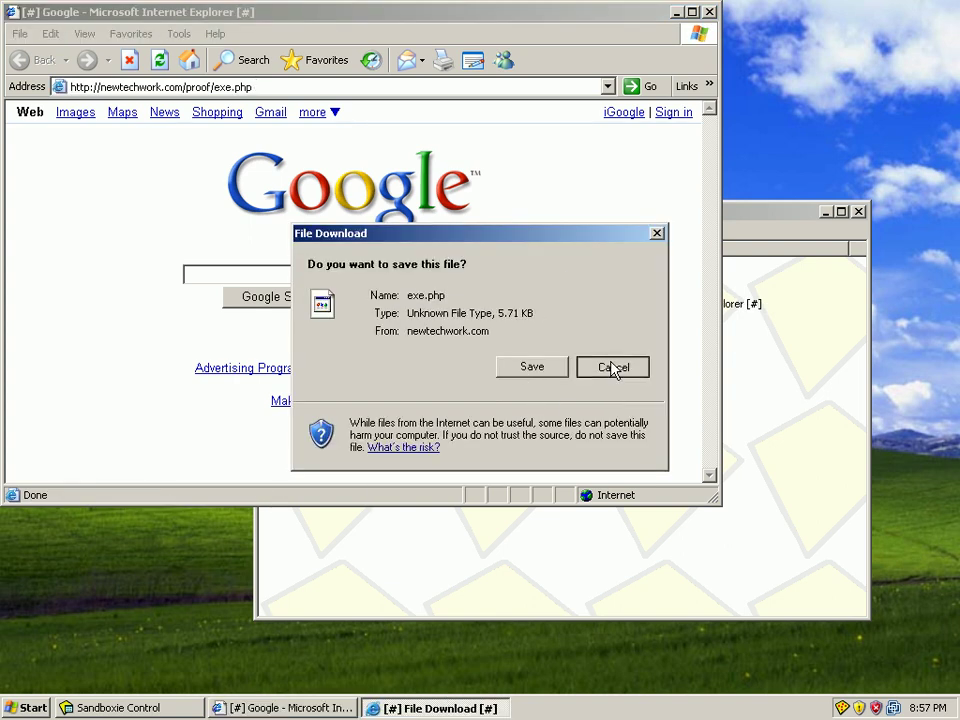
{"action": "left_click", "coordinate": [613, 367]}
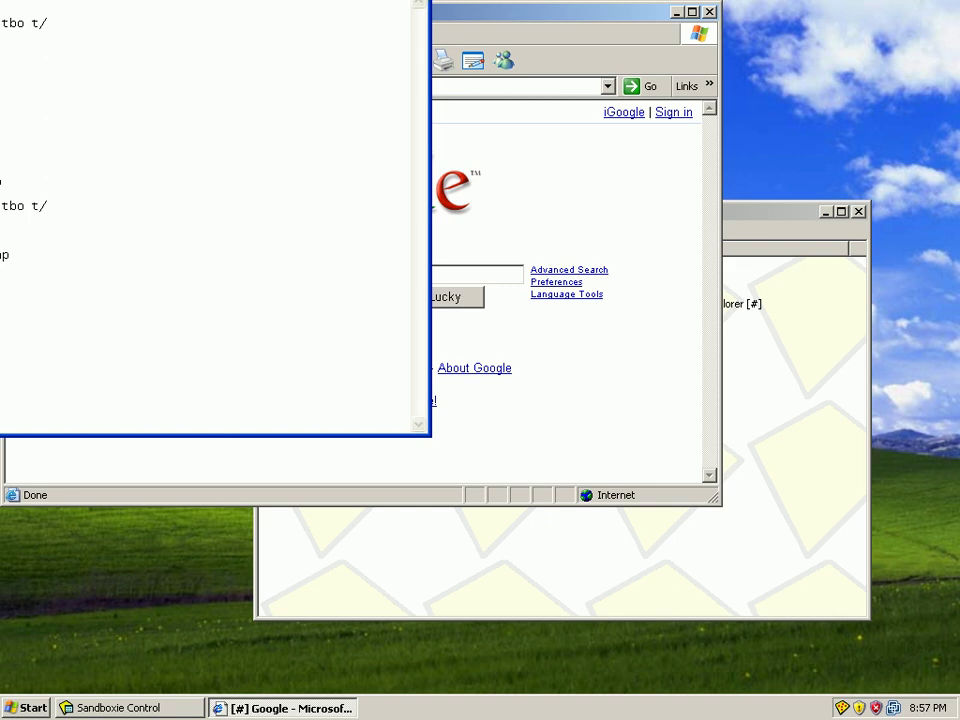
Try the s.asde0msd.cn address, then close the browser on its error page.
{"action": "left_click", "coordinate": [155, 85]}
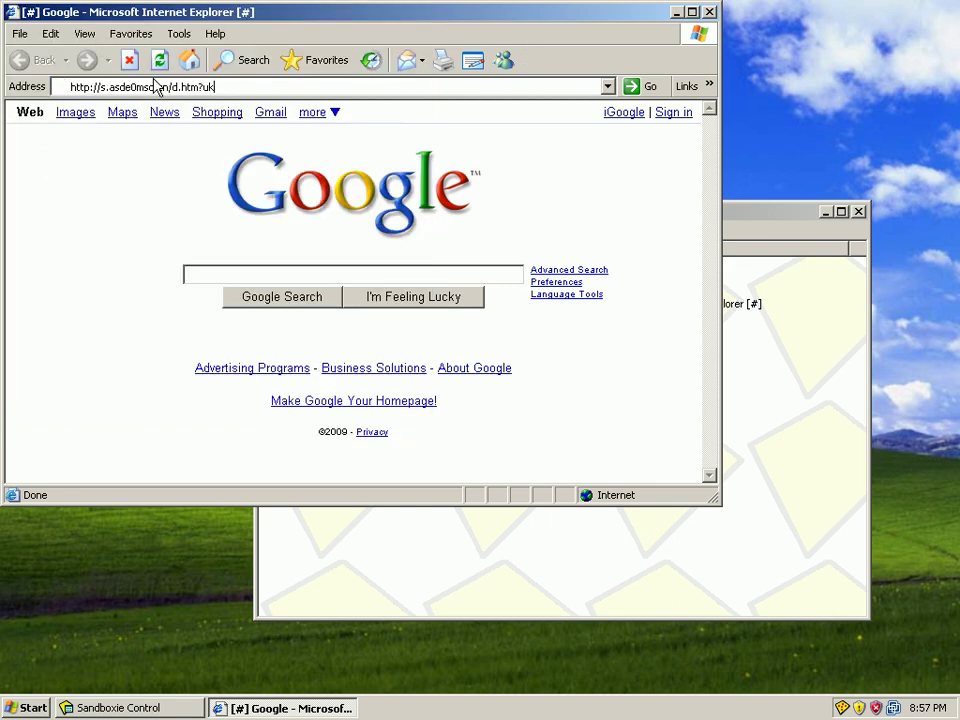
{"action": "key", "text": "Return"}
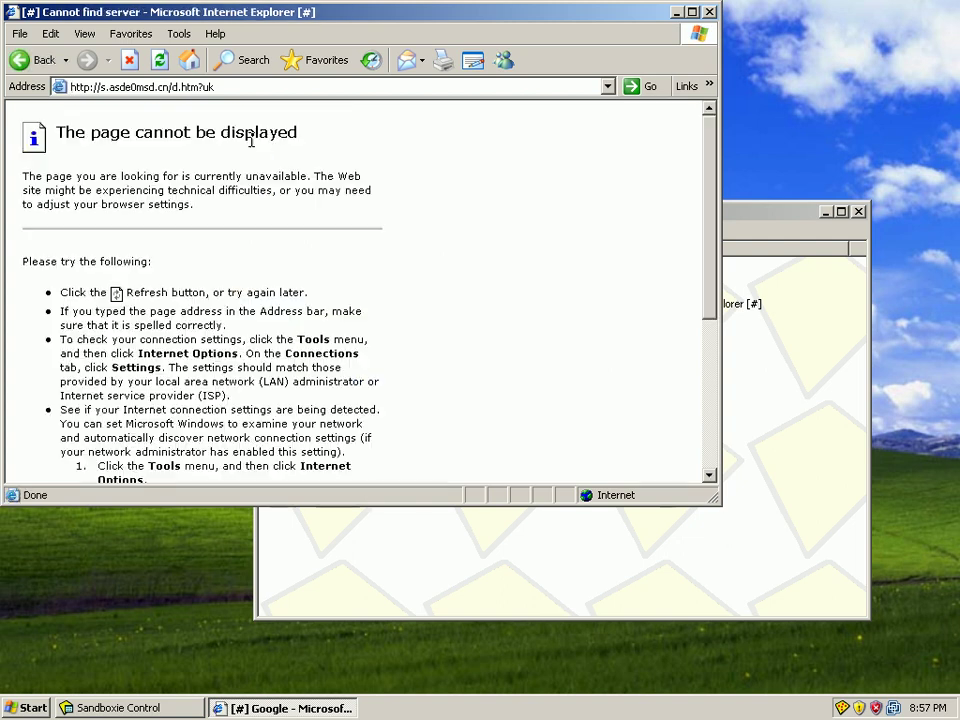
{"action": "left_click", "coordinate": [709, 12]}
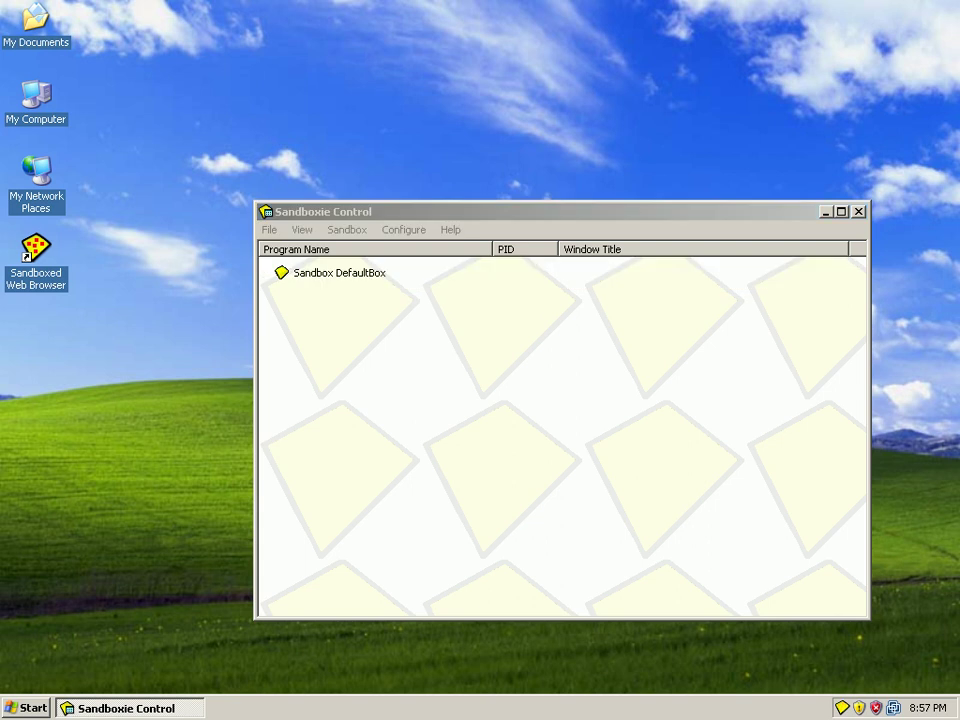
Load the tube.creozone.info setup.exe link in sandboxed IE and run it past both warnings.
{"action": "left_click", "coordinate": [340, 272]}
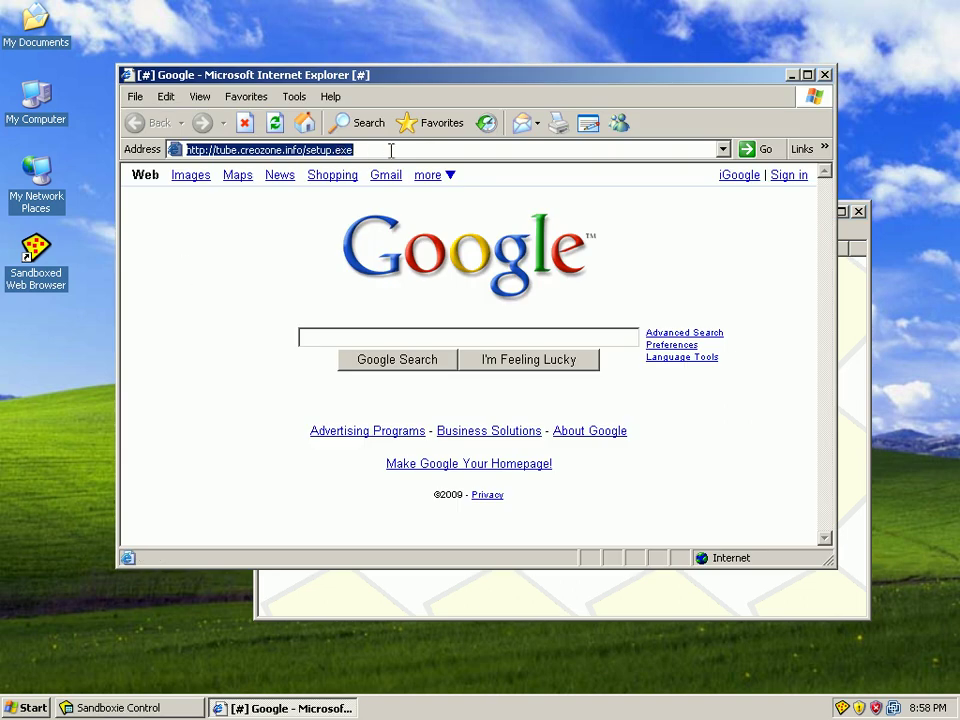
{"action": "left_click", "coordinate": [391, 150]}
{"action": "key", "text": "Return"}
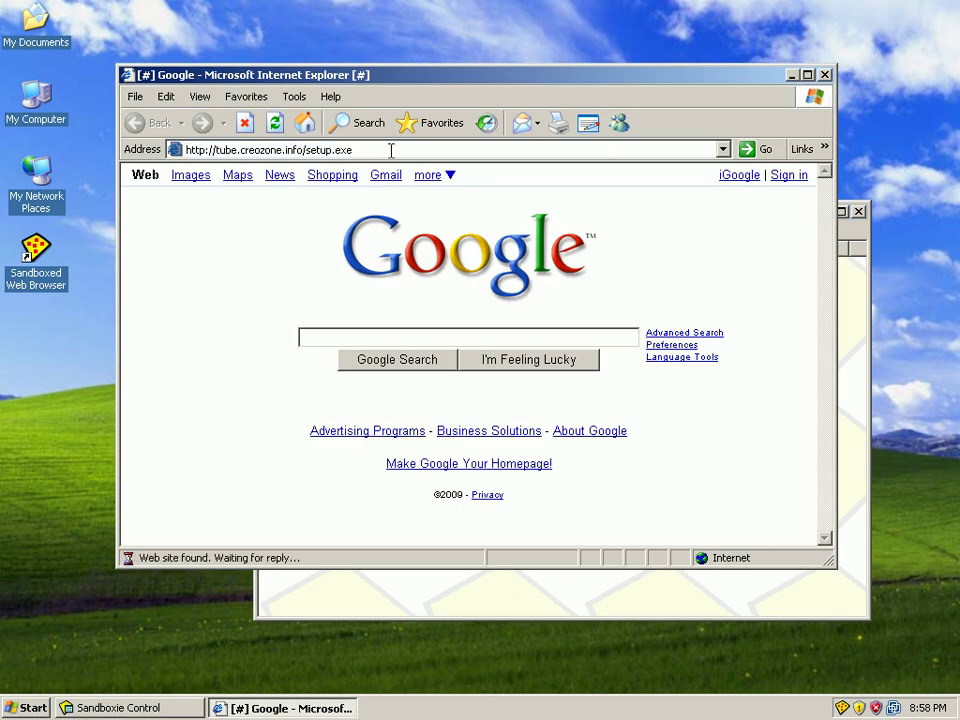
{"action": "left_click", "coordinate": [458, 368]}
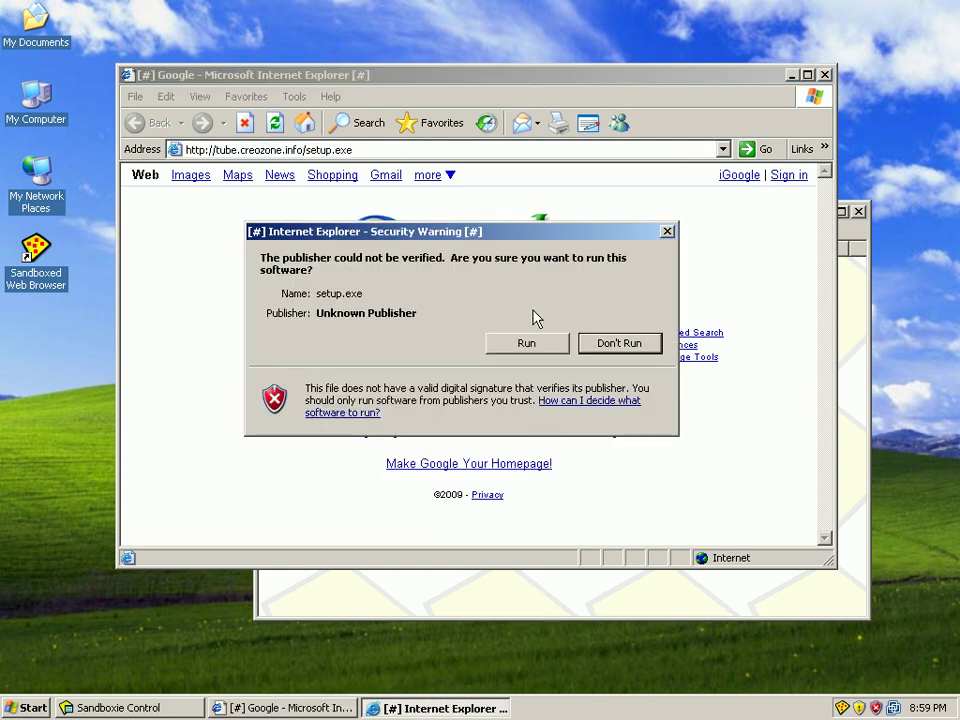
{"action": "left_click", "coordinate": [527, 343]}
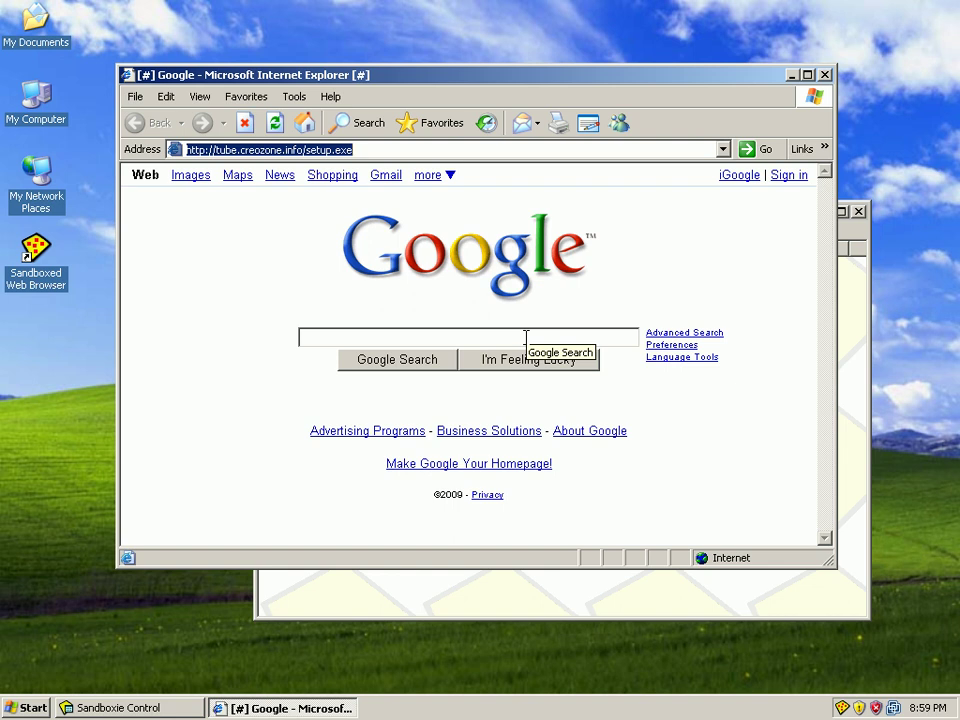
Terminate the rsysinit.exe process in DefaultBox and confirm with Yes.
{"action": "left_click", "coordinate": [435, 616]}
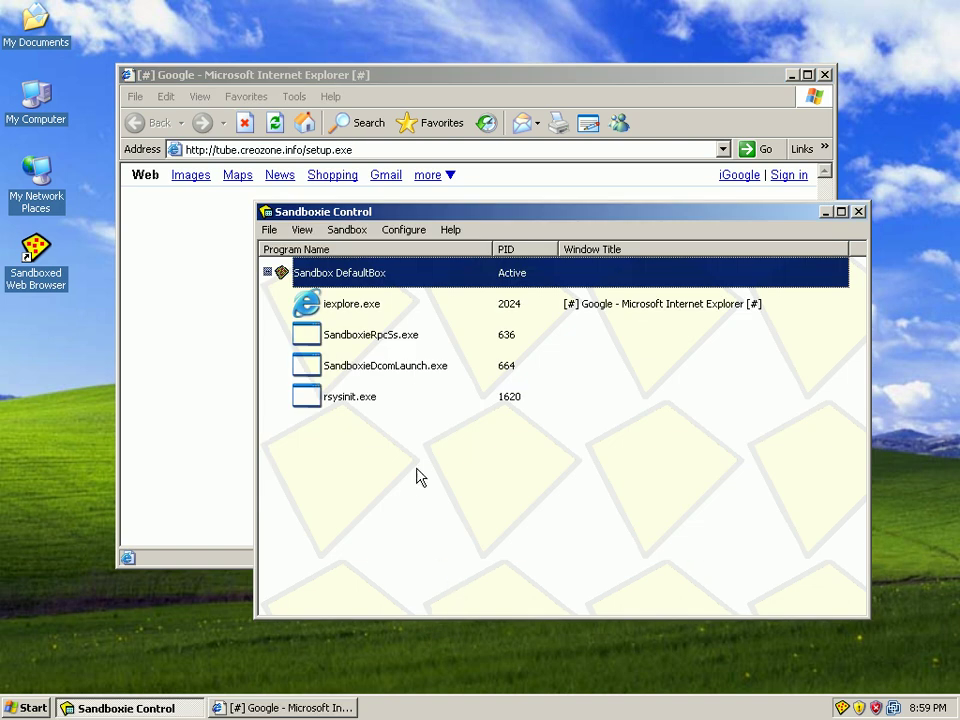
{"action": "left_click", "coordinate": [325, 400]}
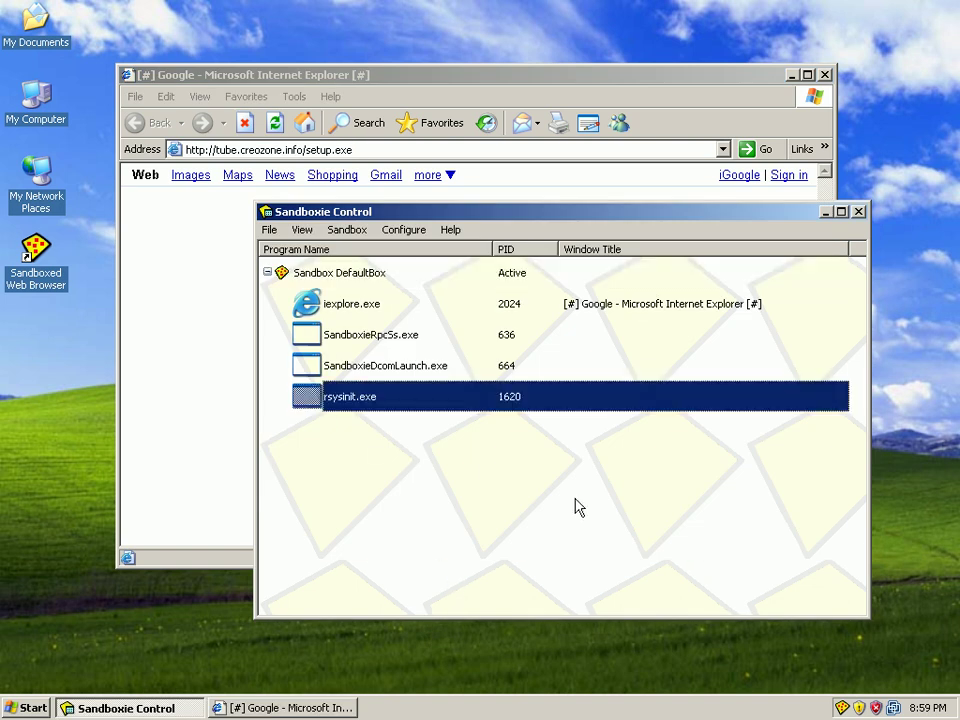
{"action": "right_click", "coordinate": [336, 281]}
{"action": "right_click", "coordinate": [310, 398]}
{"action": "left_click", "coordinate": [336, 406]}
{"action": "left_click", "coordinate": [523, 437]}
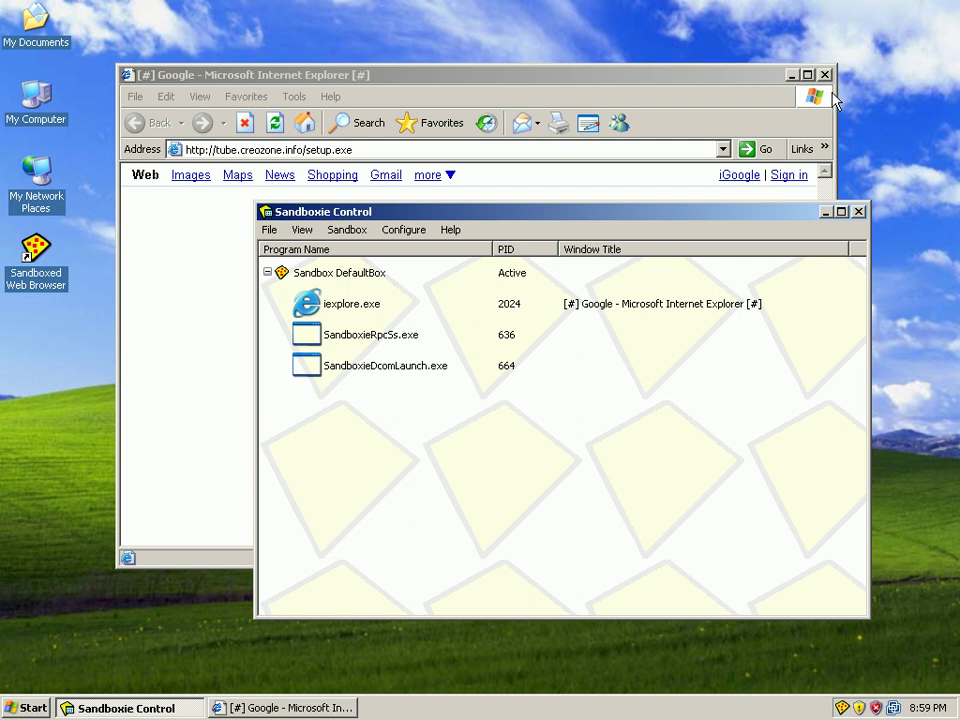
Return to the sandboxed Internet Explorer window and close its File menu unused.
{"action": "left_click", "coordinate": [268, 165]}
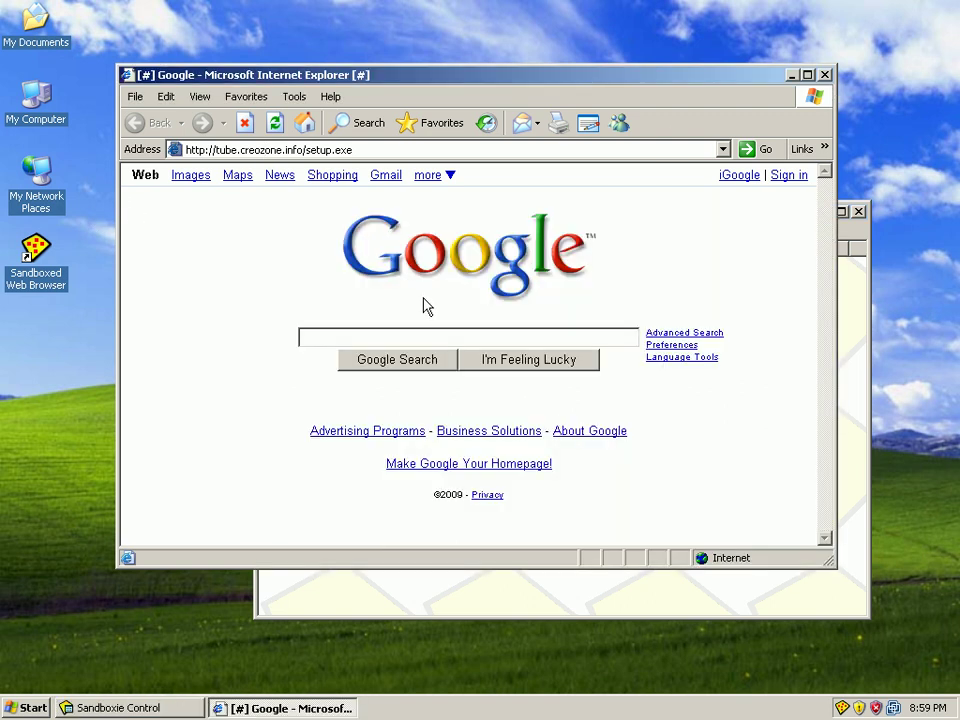
{"action": "left_click", "coordinate": [407, 150]}
{"action": "left_click", "coordinate": [134, 97]}
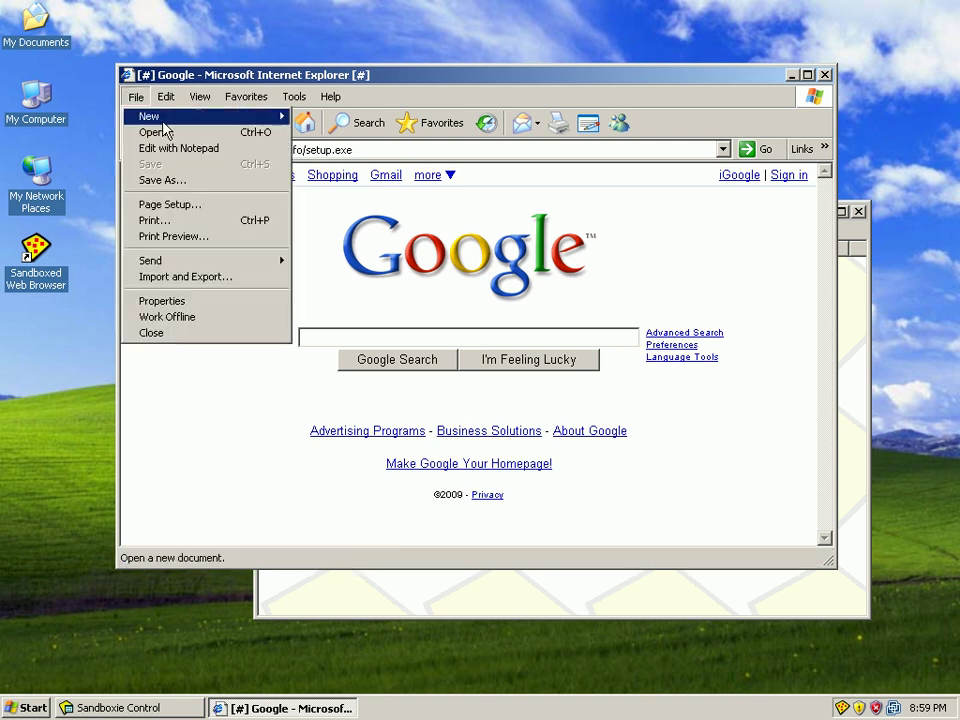
{"action": "left_click", "coordinate": [487, 108]}
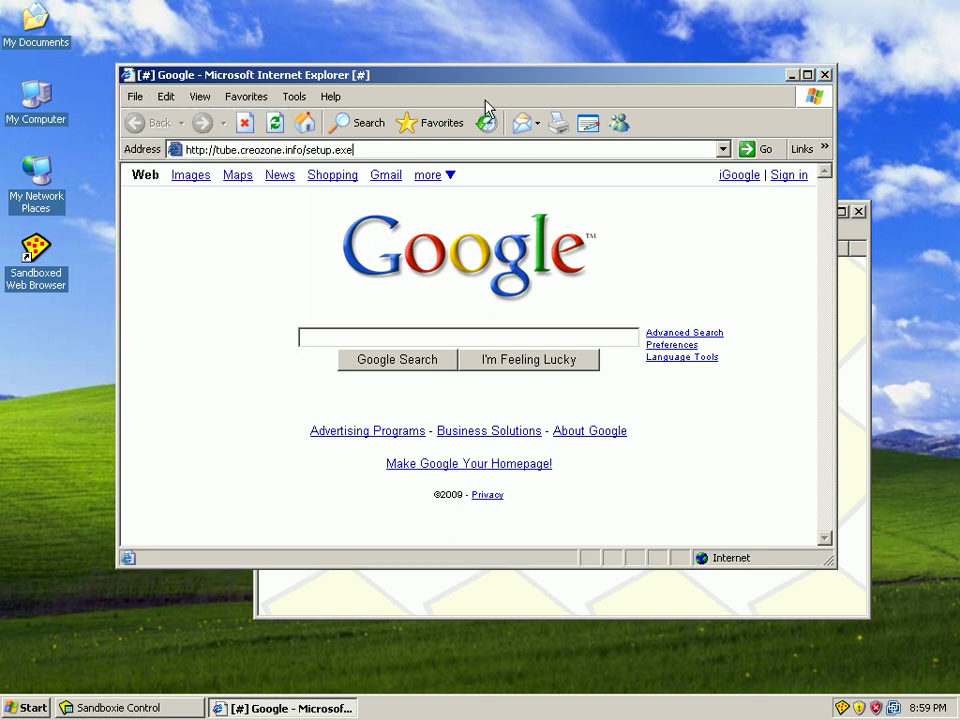